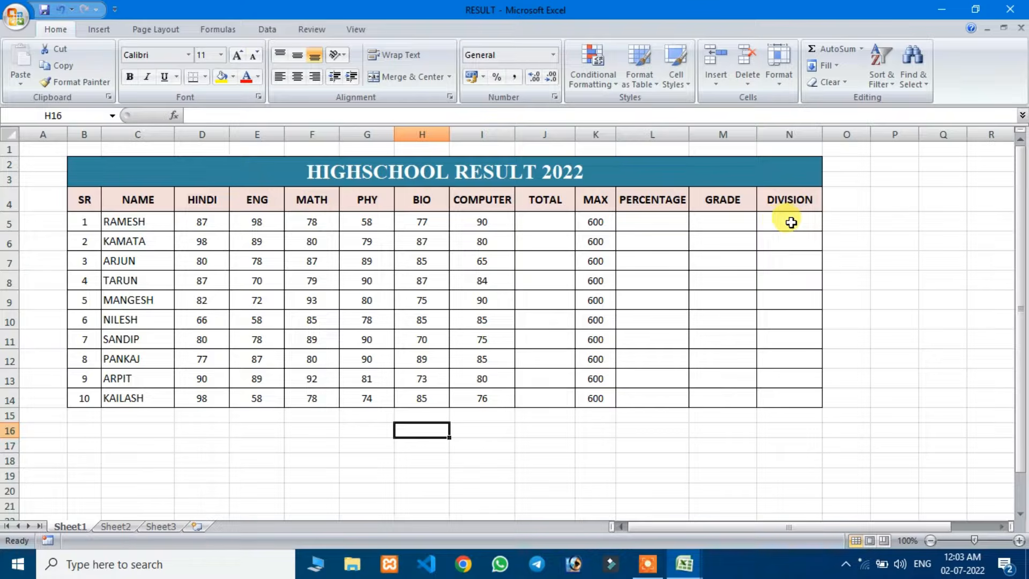
# Add a RESULT column heading in cell O4, beside the DIVISION heading
pyautogui.click(843, 168)
pyautogui.click(845, 196)
pyautogui.write('RESULT')
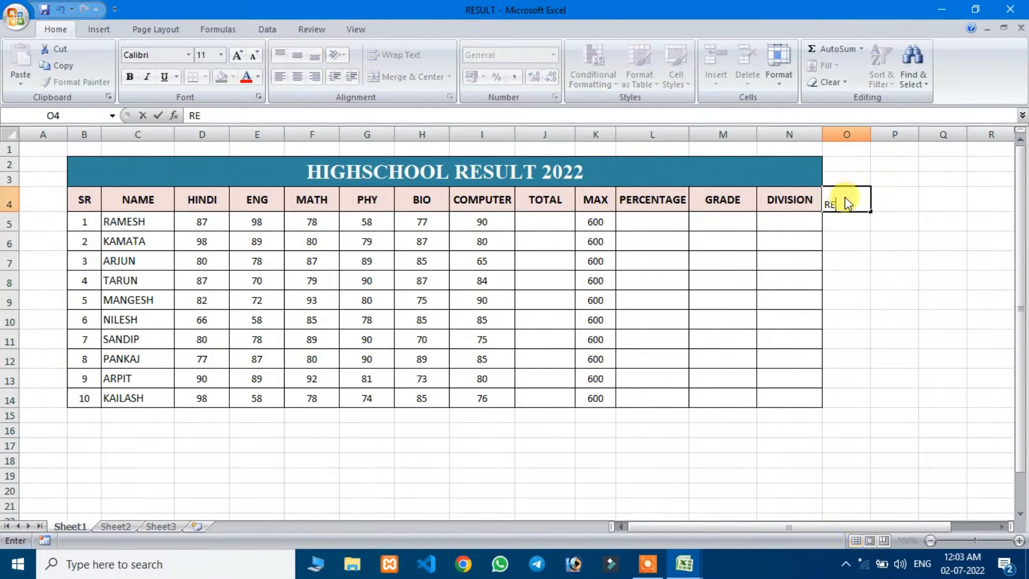
pyautogui.press('Return')
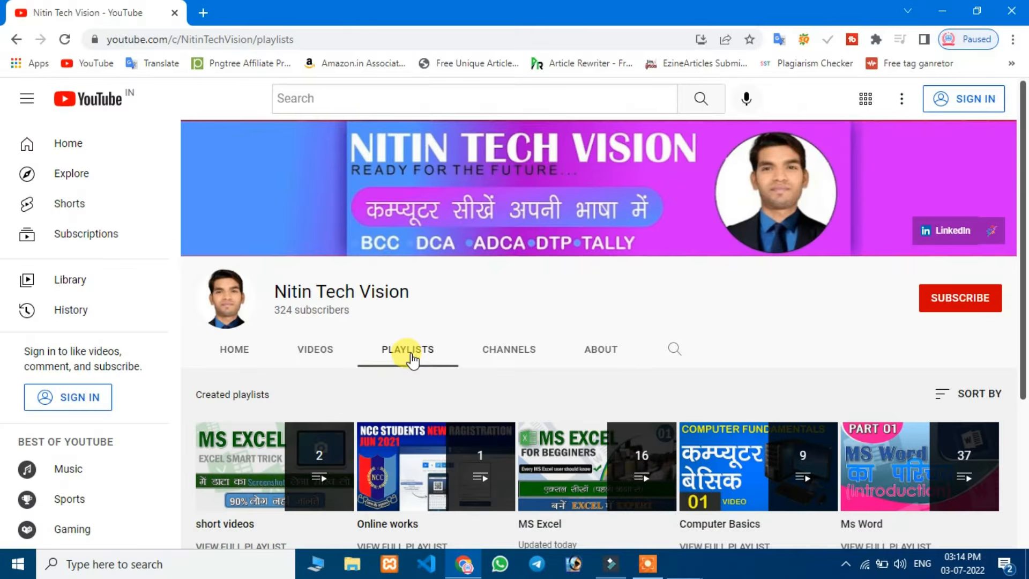
# Switch to the YouTube channel's playlists in the browser and look through the videos of the MS Excel playlist
pyautogui.scroll(-1, 411, 360)
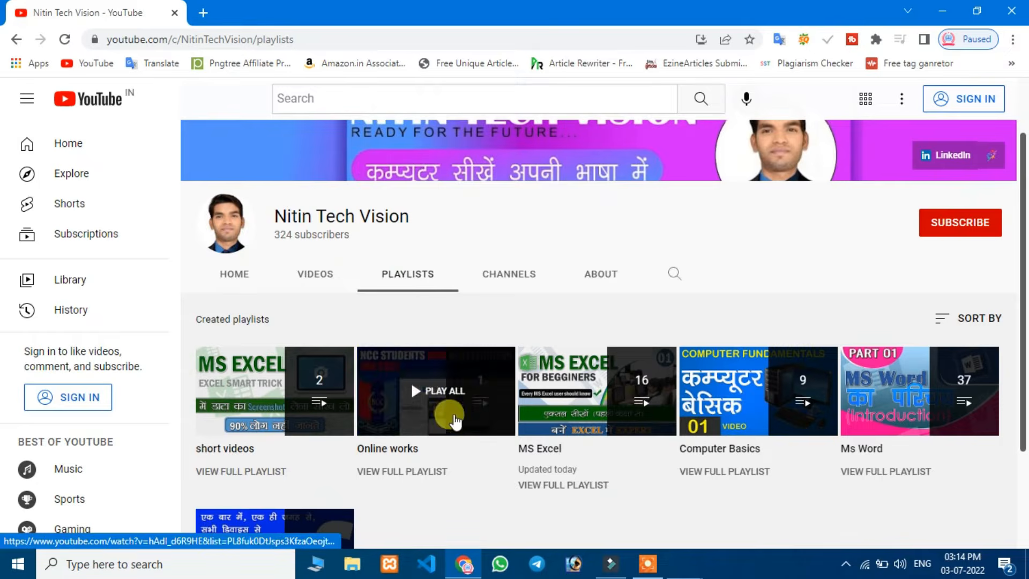
pyautogui.moveTo(643, 402)
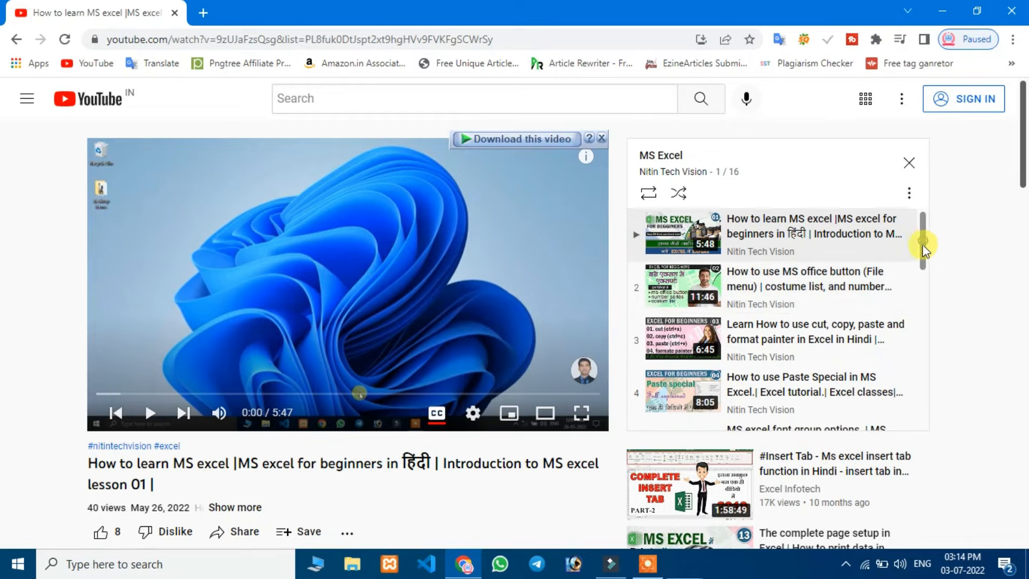
pyautogui.moveTo(921, 245); pyautogui.dragTo(907, 402)
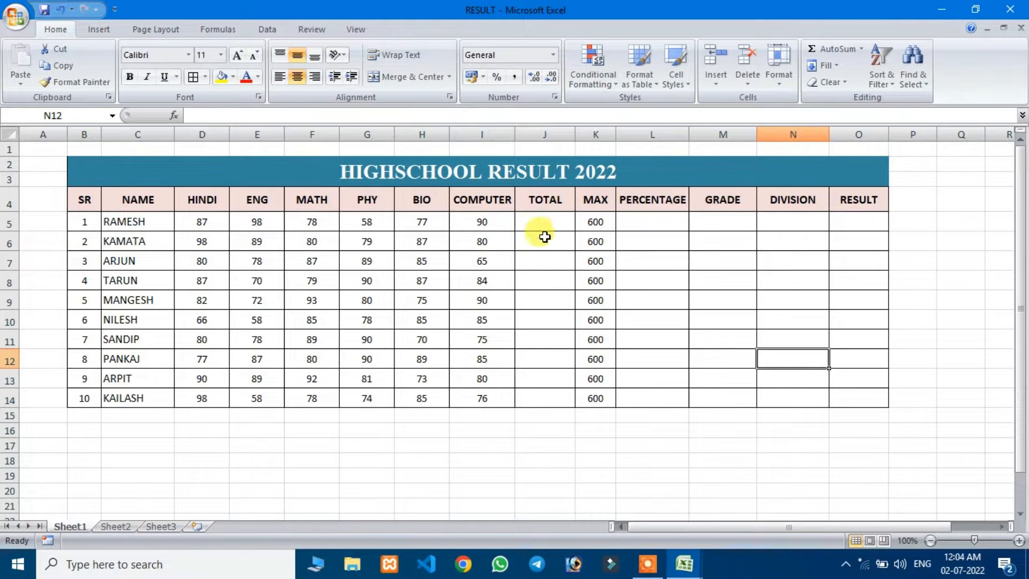
# Calculate the first student's total in J5 by summing the six subject marks in D5:I5
pyautogui.click(551, 221)
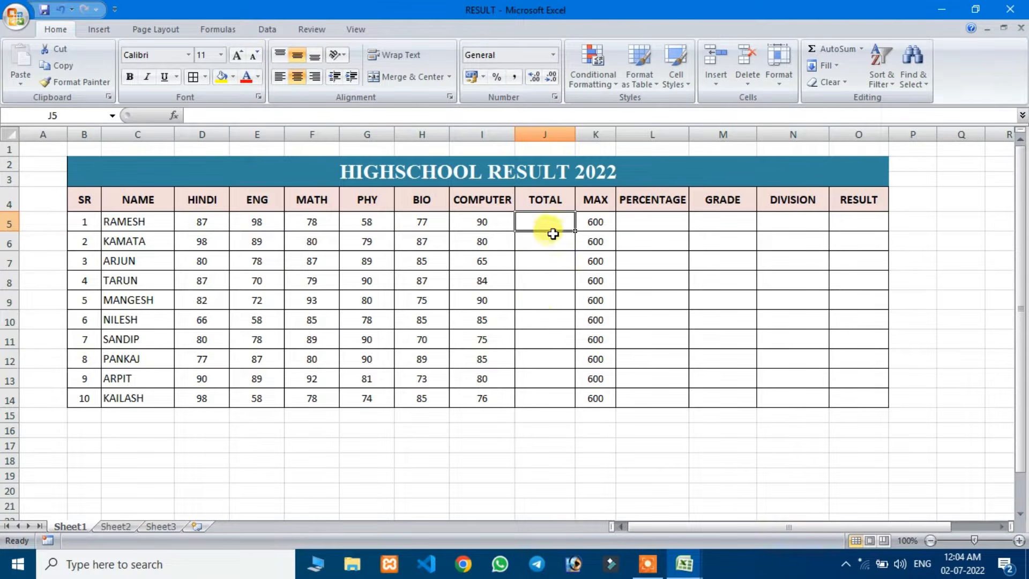
pyautogui.write('=SUM')
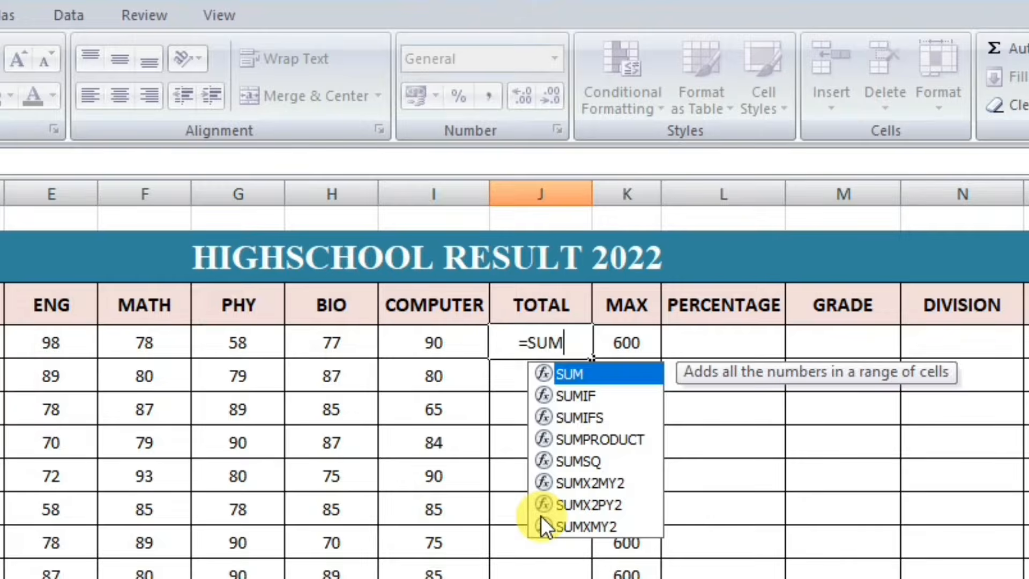
pyautogui.write('(')
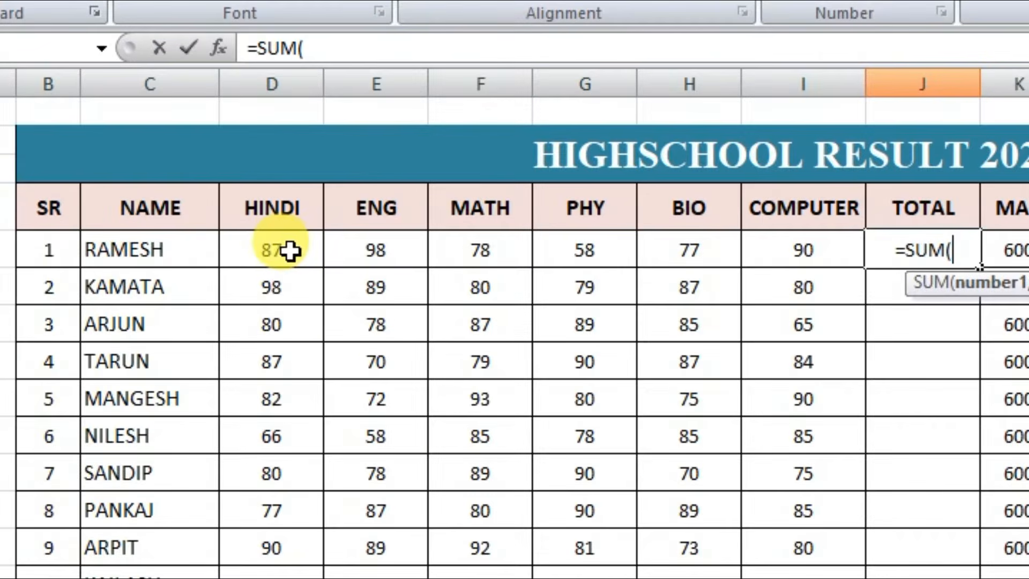
pyautogui.moveTo(283, 250); pyautogui.dragTo(799, 252)
pyautogui.press('Return')
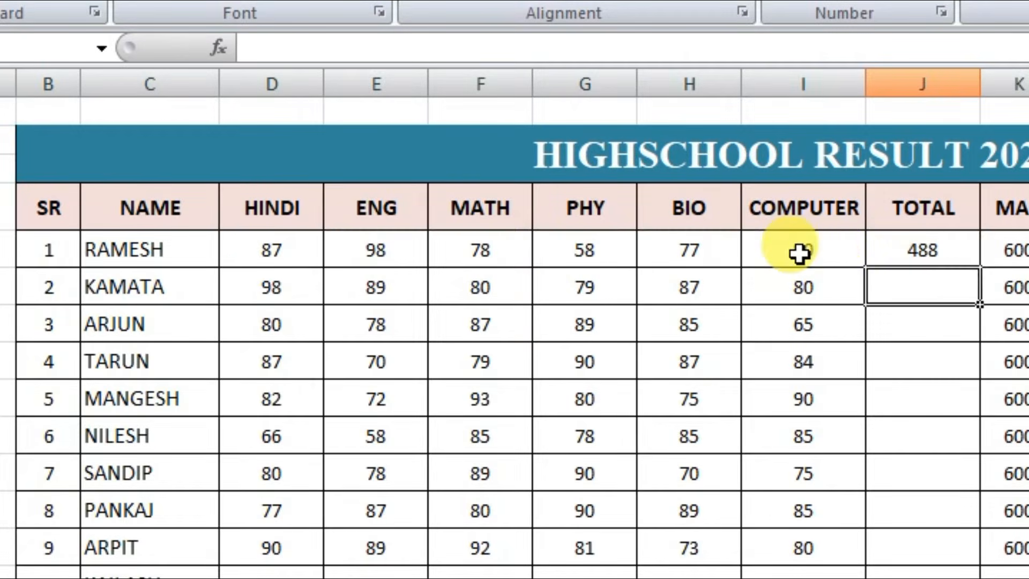
# Fill the total formula from J5 down to J14 for all the remaining students
pyautogui.click(960, 258)
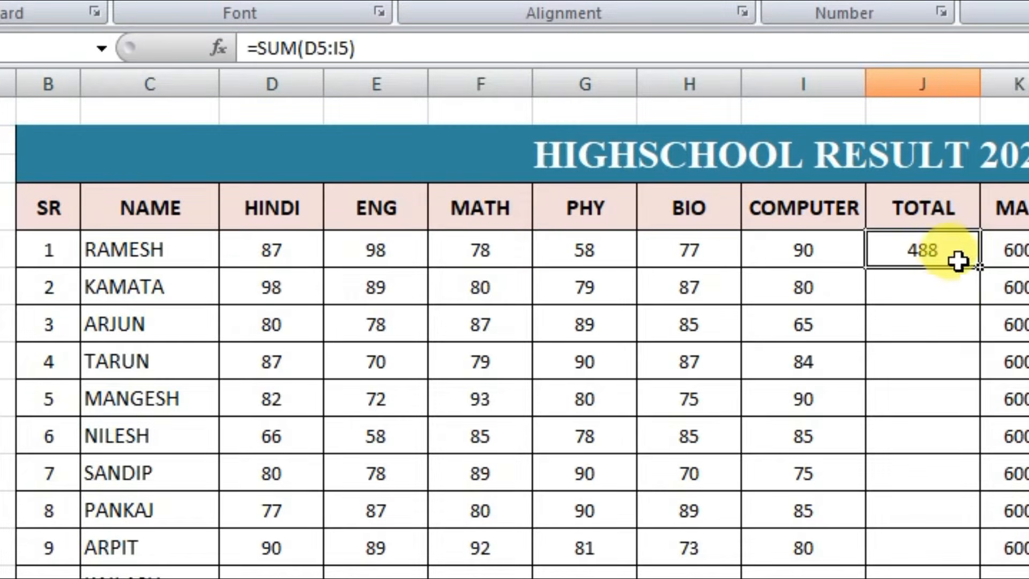
pyautogui.click(943, 296)
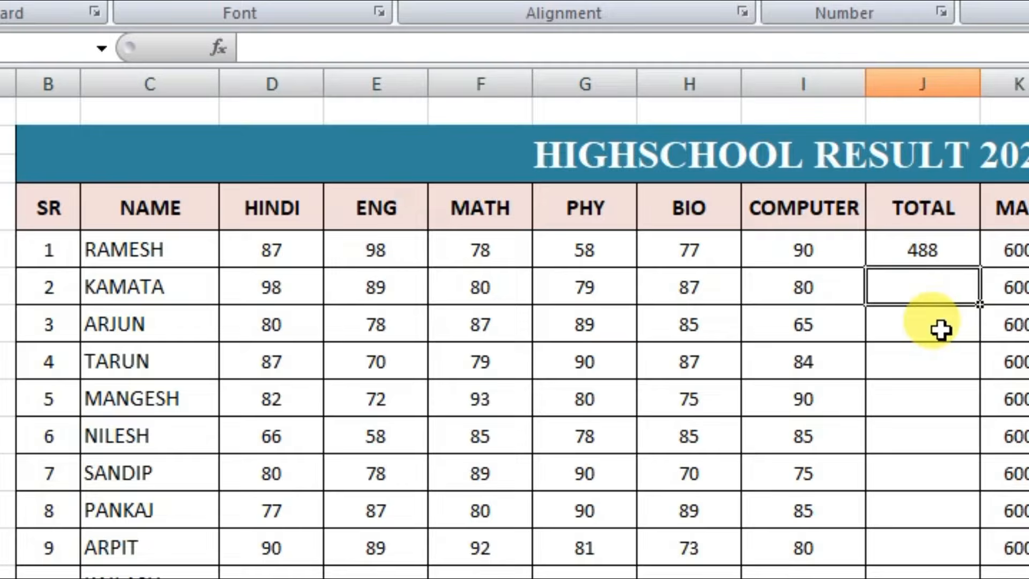
pyautogui.click(930, 259)
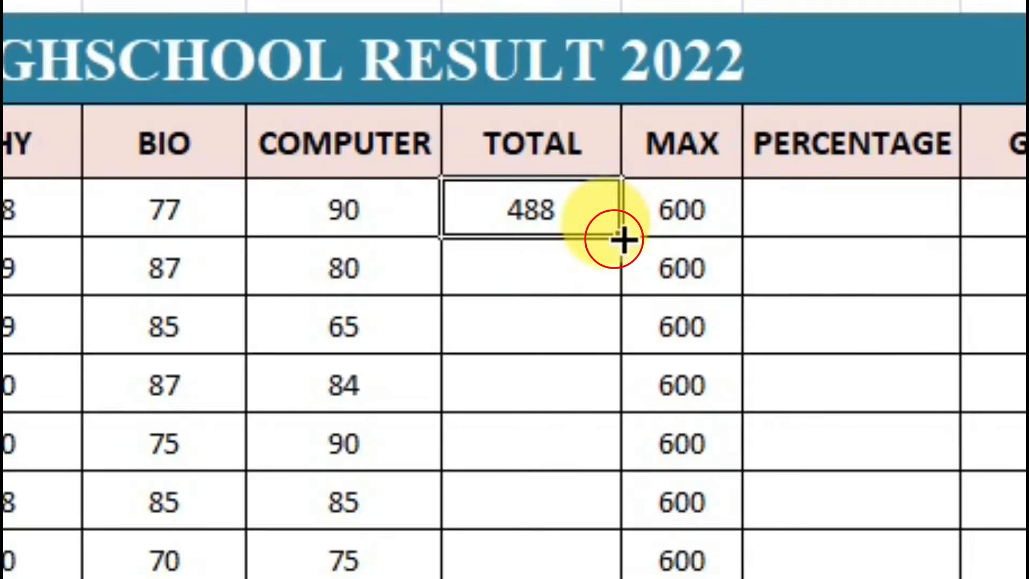
pyautogui.moveTo(620, 238); pyautogui.dragTo(611, 578)
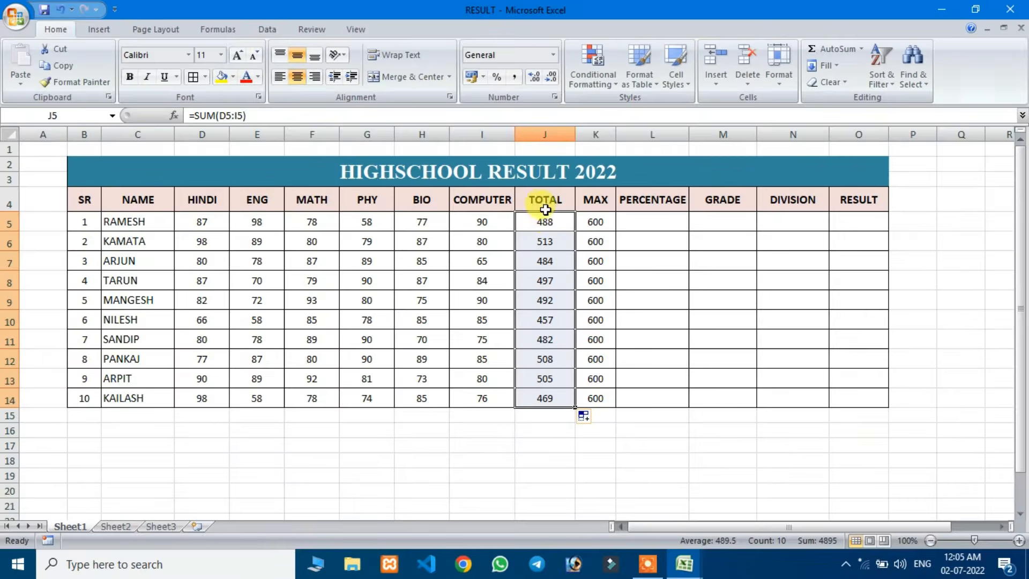
pyautogui.click(538, 349)
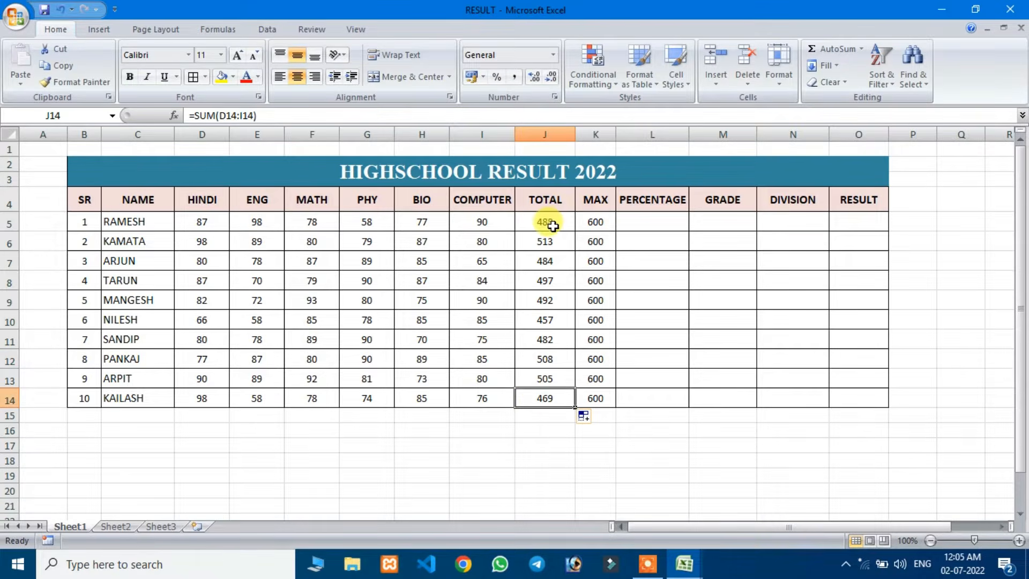
# Shade the TOTAL values in J5:J14 with a light blue fill colour
pyautogui.moveTo(548, 221); pyautogui.dragTo(546, 398)
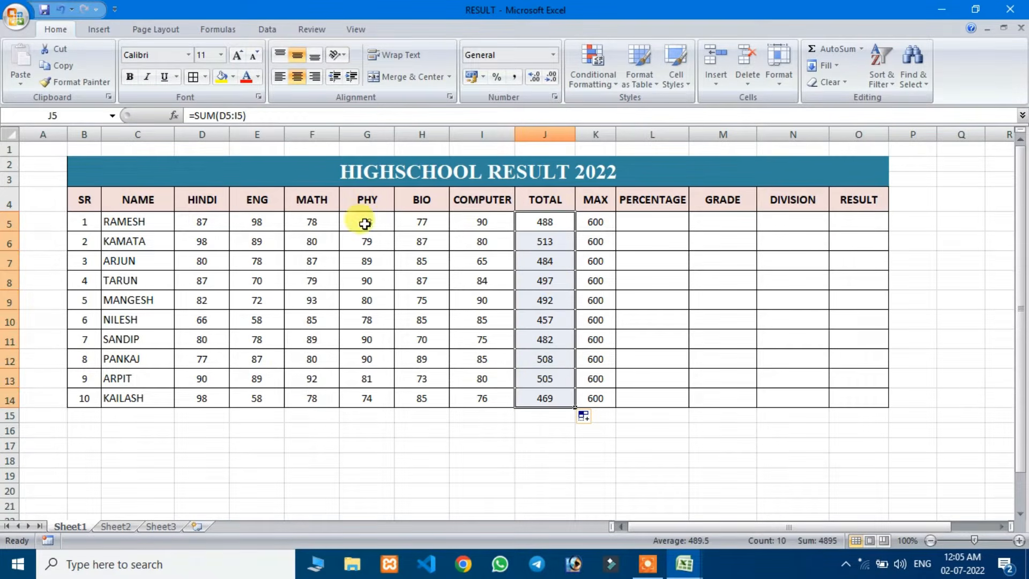
pyautogui.click(233, 76)
pyautogui.click(263, 114)
pyautogui.click(651, 280)
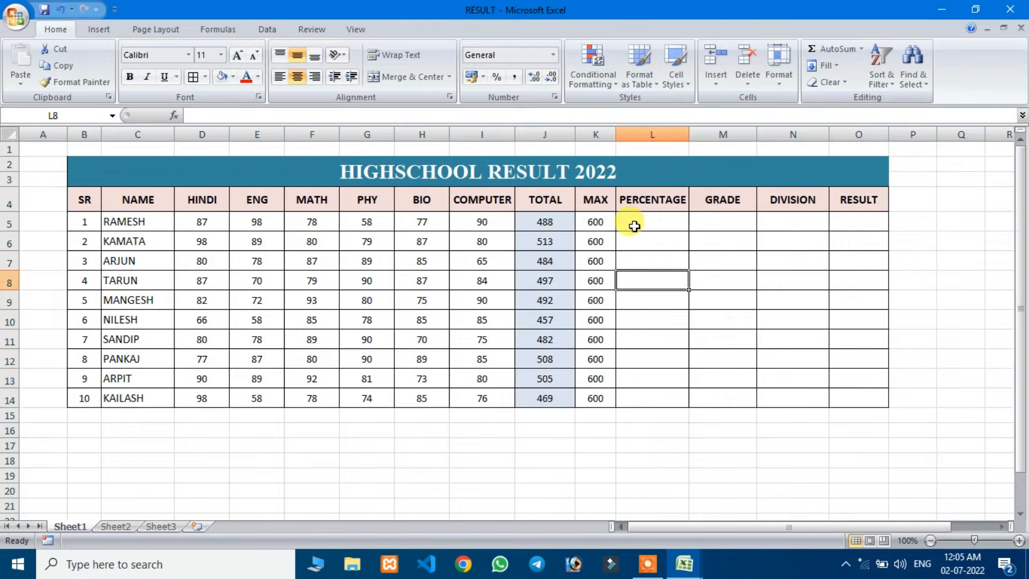
# Calculate the percentage in L5 with the formula =J5*100/K5 and fill it down to L14
pyautogui.click(648, 224)
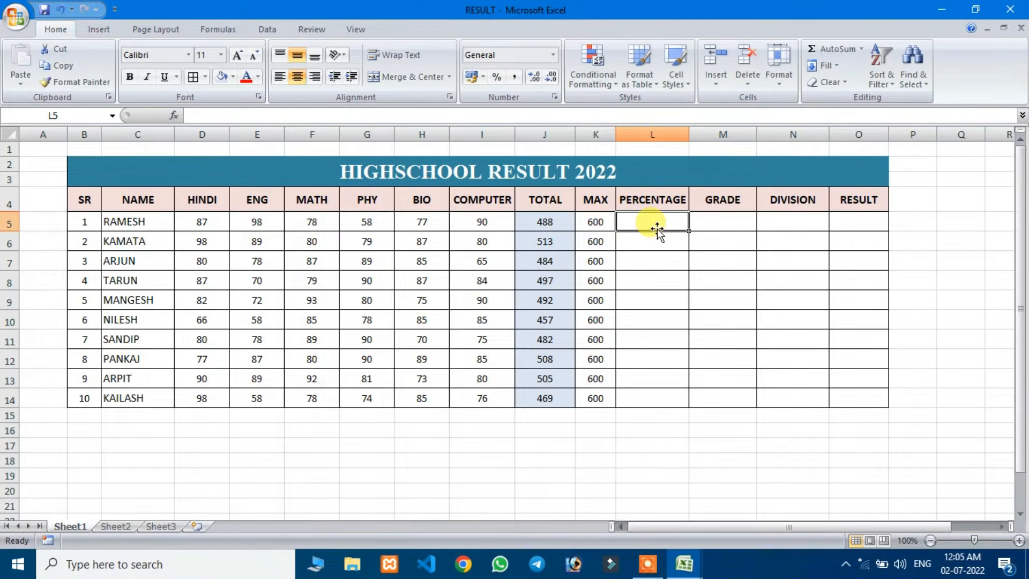
pyautogui.write('=')
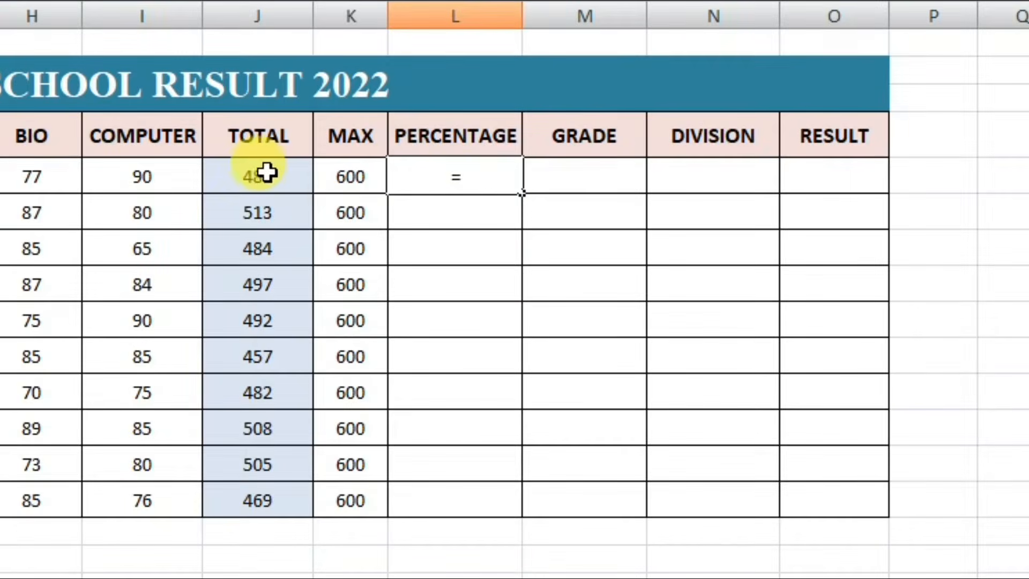
pyautogui.click(267, 173)
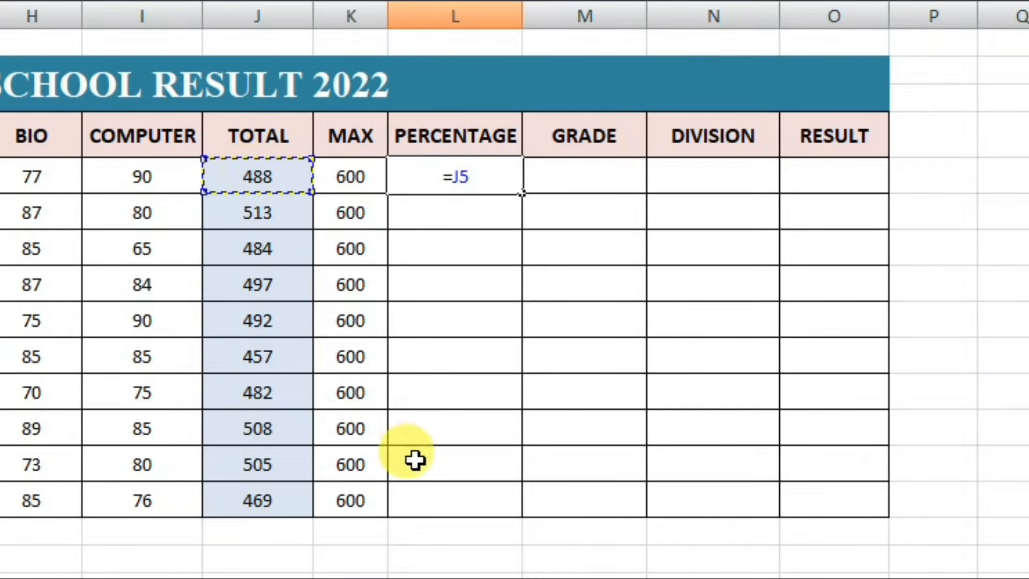
pyautogui.write('*10')
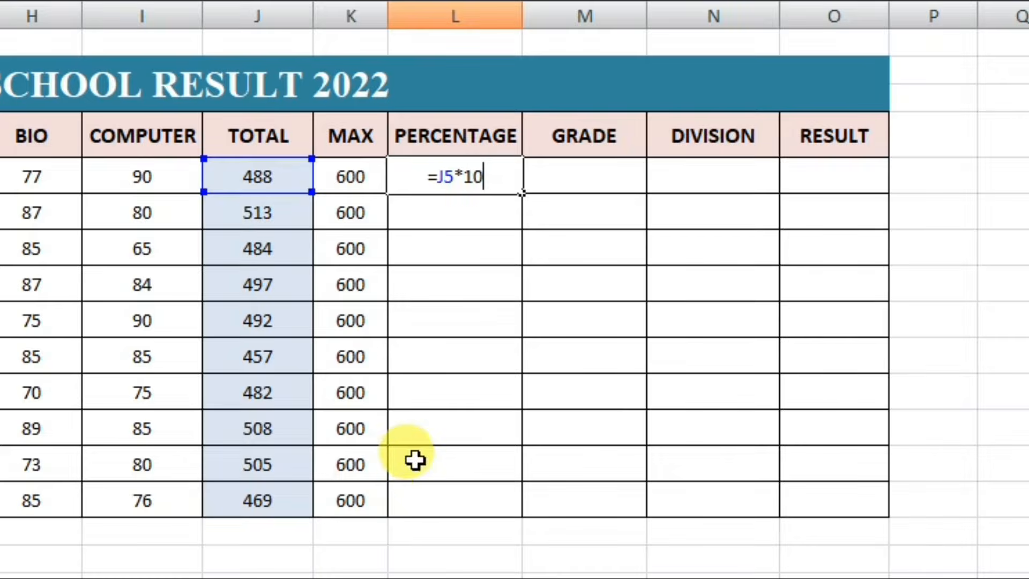
pyautogui.write('0/')
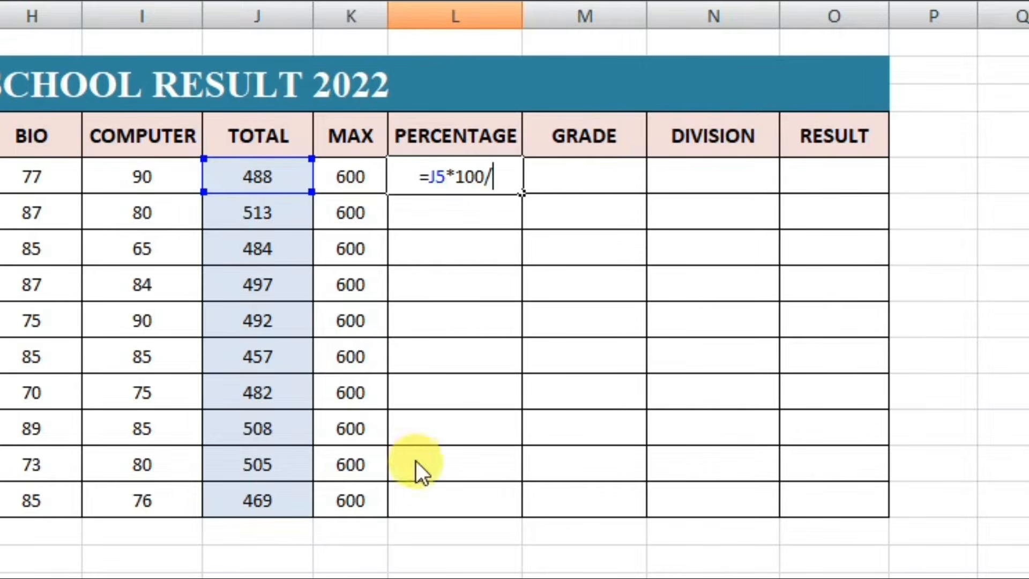
pyautogui.click(350, 179)
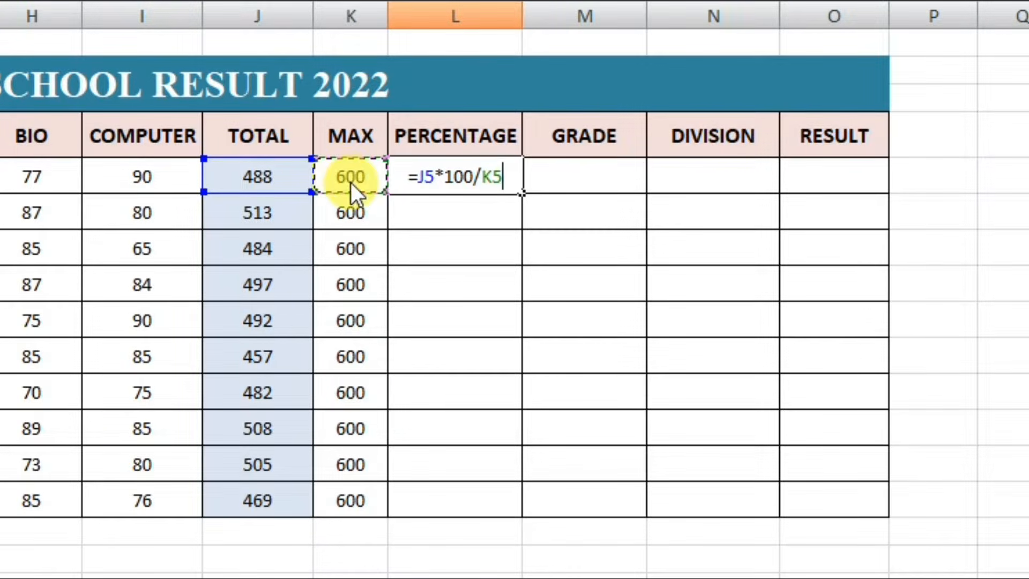
pyautogui.press('Return')
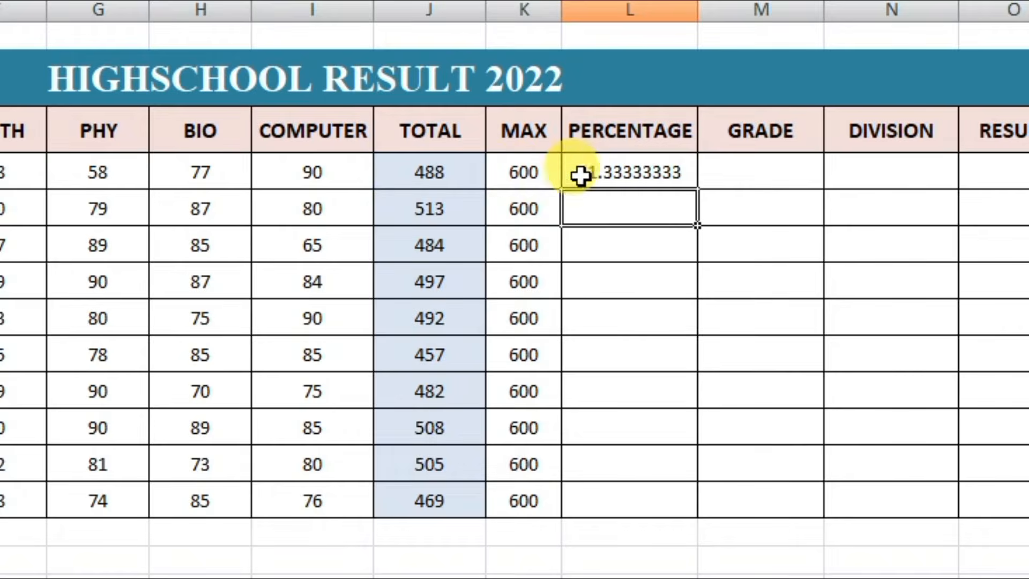
pyautogui.click(580, 175)
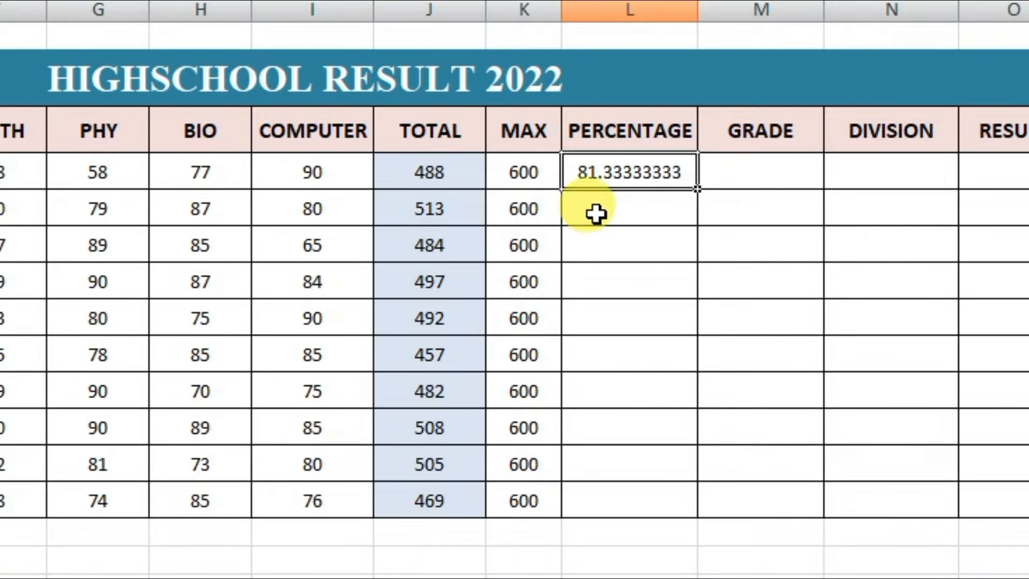
pyautogui.moveTo(696, 189); pyautogui.dragTo(681, 515)
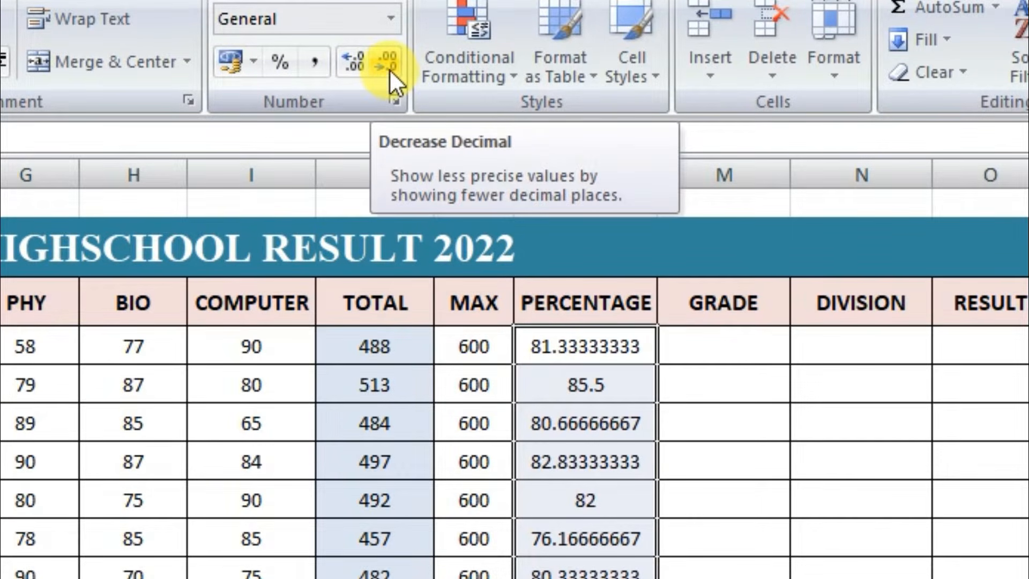
# Display the percentages in L5:L14 with two decimal places and shade them light blue
pyautogui.click(389, 69)
pyautogui.click(389, 69)
pyautogui.click(389, 69)
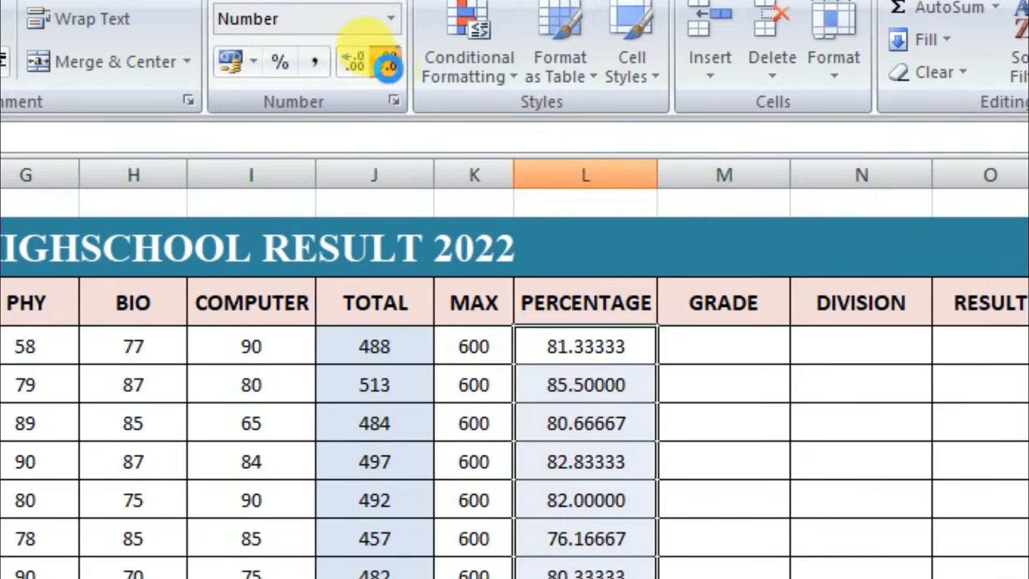
pyautogui.click(389, 69)
pyautogui.click(389, 69)
pyautogui.click(388, 69)
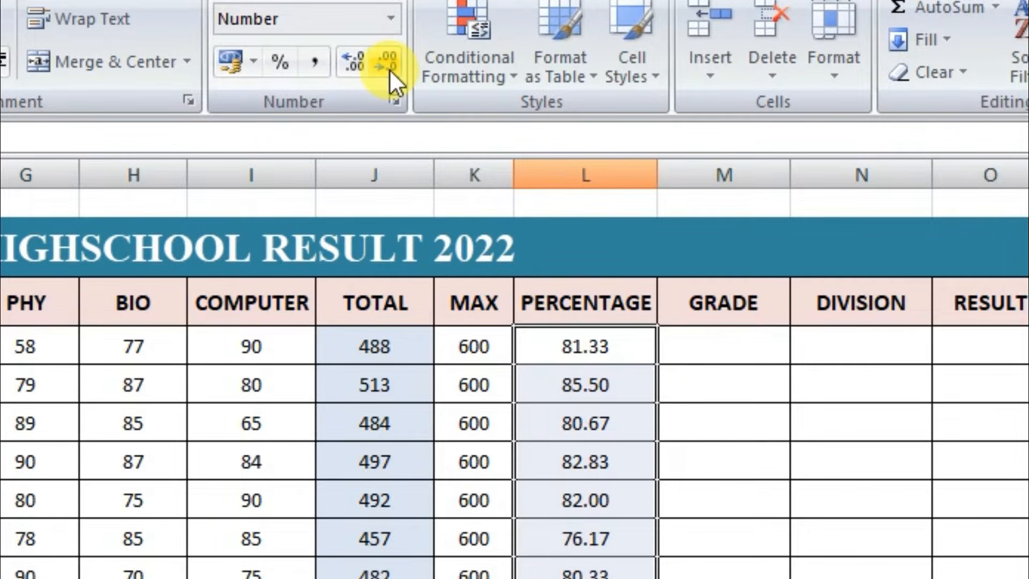
pyautogui.click(389, 69)
pyautogui.click(389, 69)
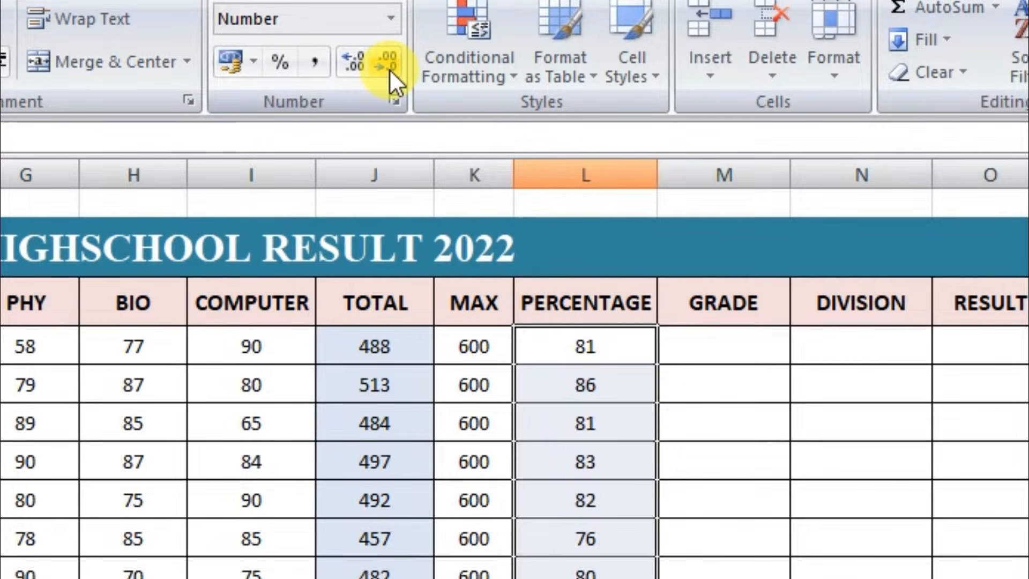
pyautogui.click(356, 62)
pyautogui.click(355, 62)
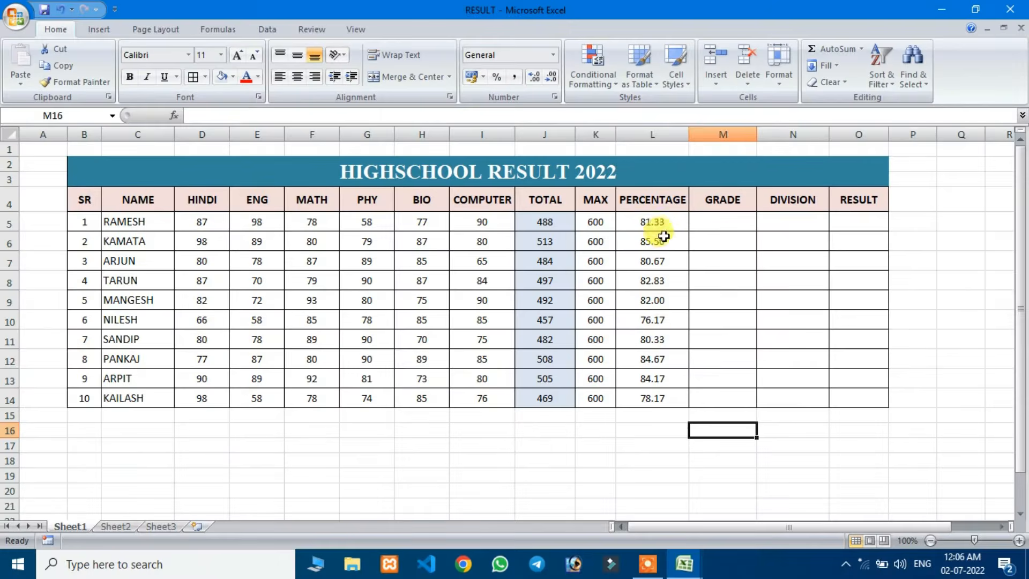
pyautogui.moveTo(656, 223); pyautogui.dragTo(659, 398)
# Insert an IF function in grade cell M5 and move its arguments dialog clear of the PERCENTAGE column
pyautogui.click(735, 223)
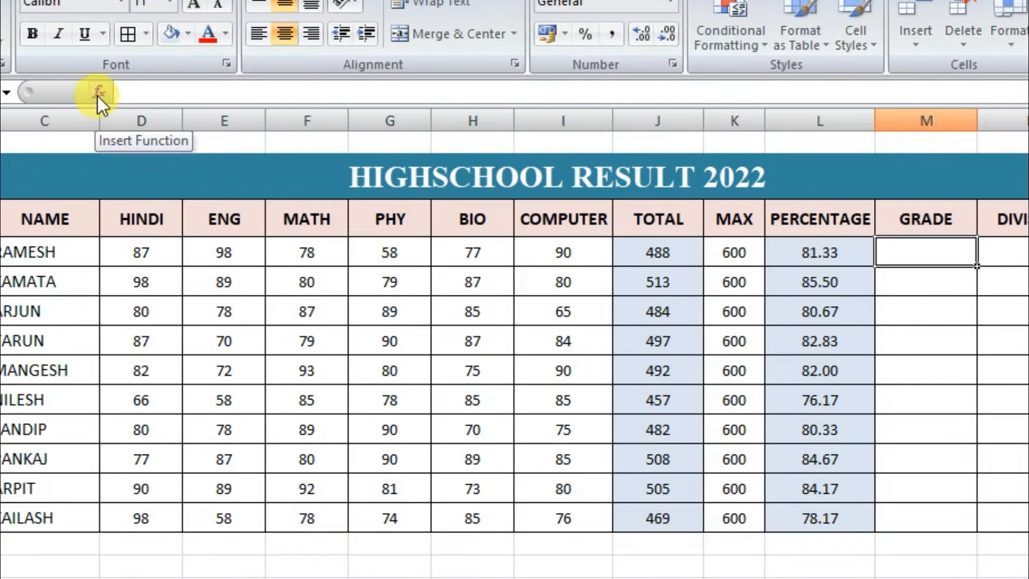
pyautogui.click(98, 94)
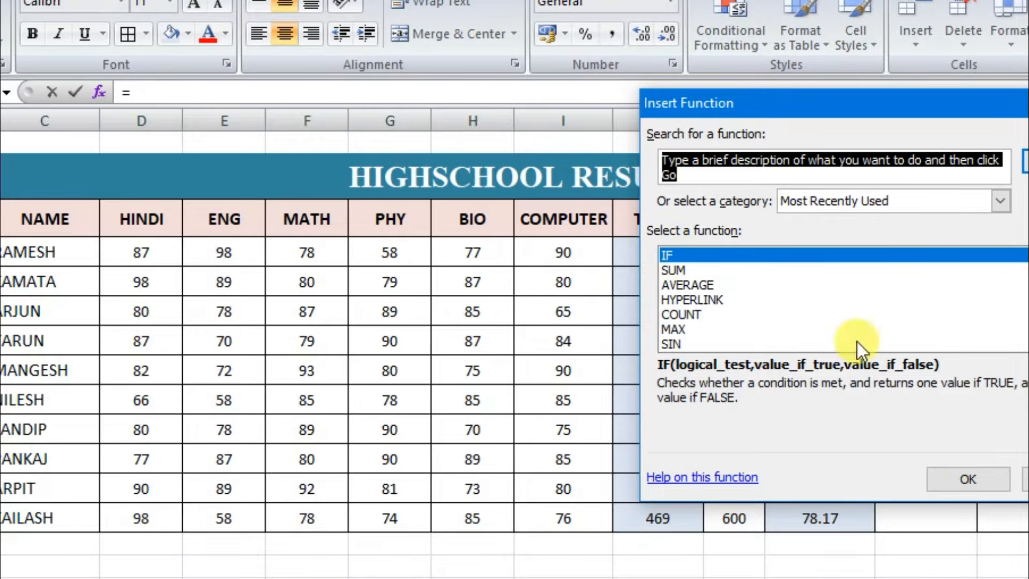
pyautogui.click(985, 479)
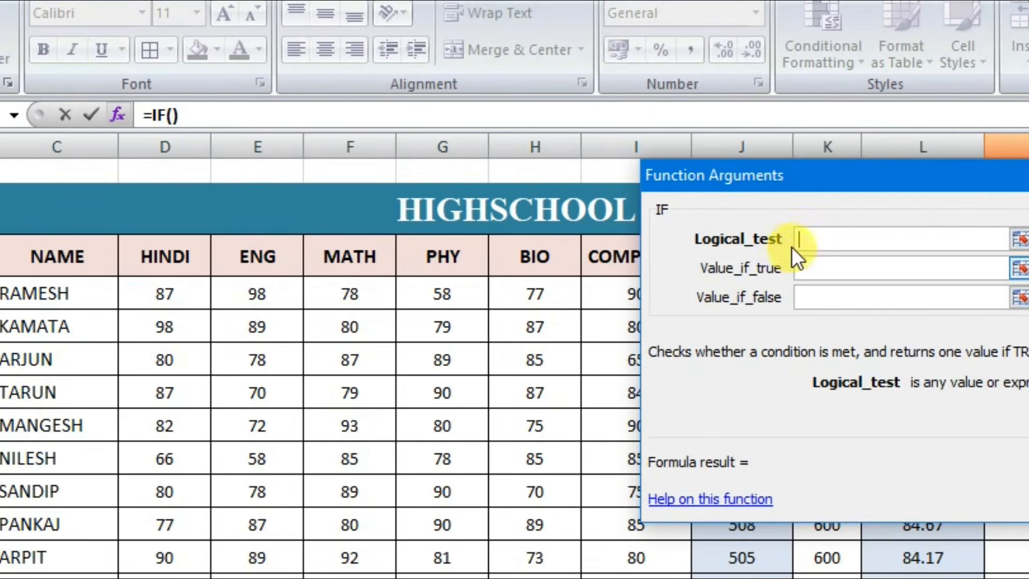
pyautogui.moveTo(847, 179); pyautogui.dragTo(361, 111)
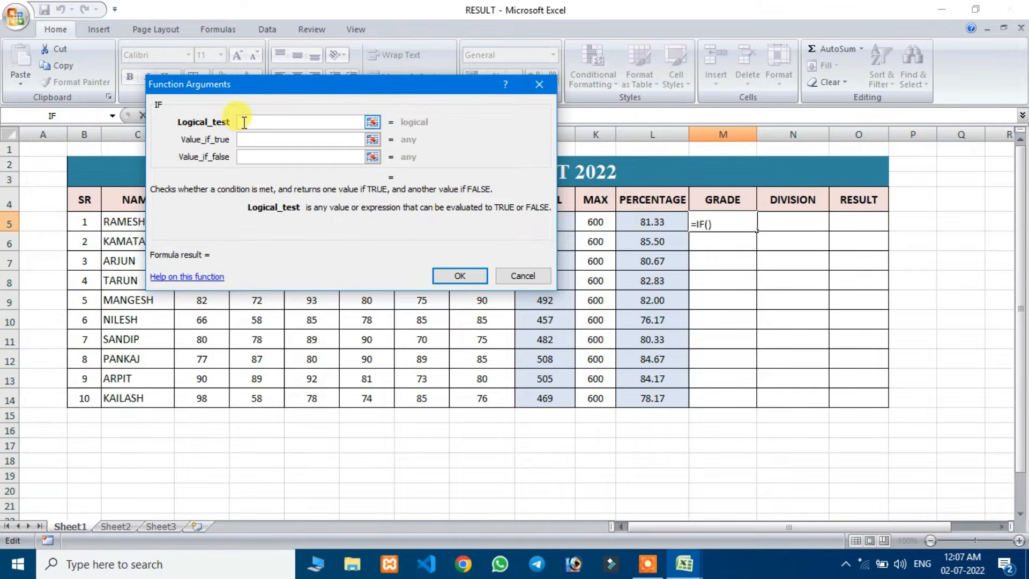
pyautogui.moveTo(336, 84); pyautogui.dragTo(256, 79)
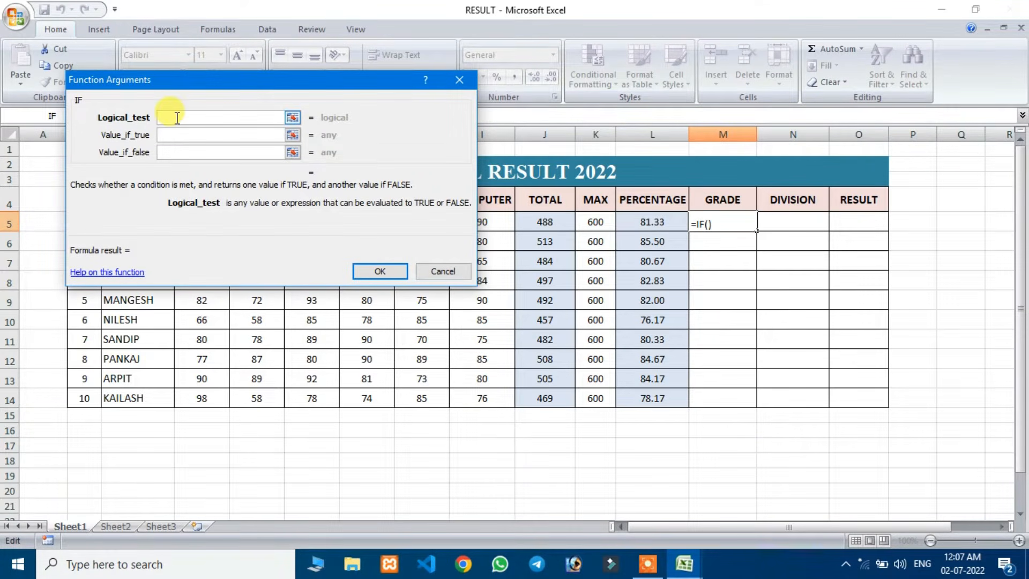
# Set the IF function's logical test to L5>=60 and its value if true to "A"
pyautogui.click(659, 223)
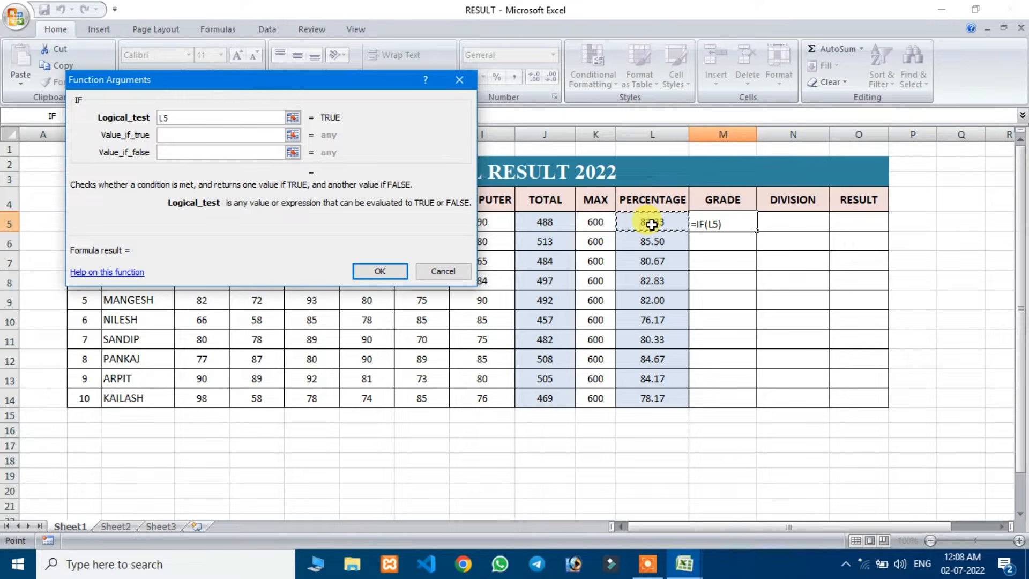
pyautogui.write('>=')
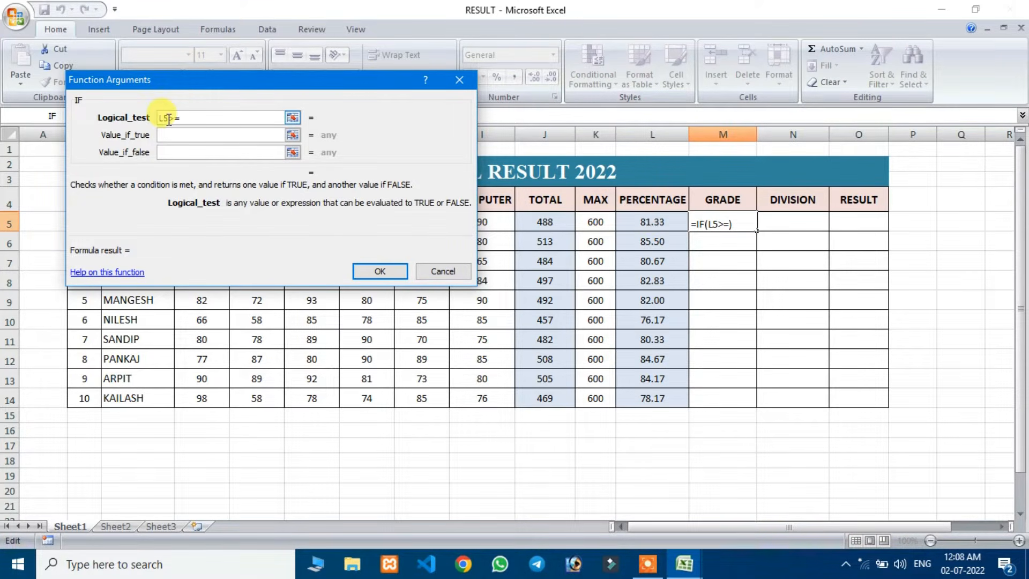
pyautogui.write('60')
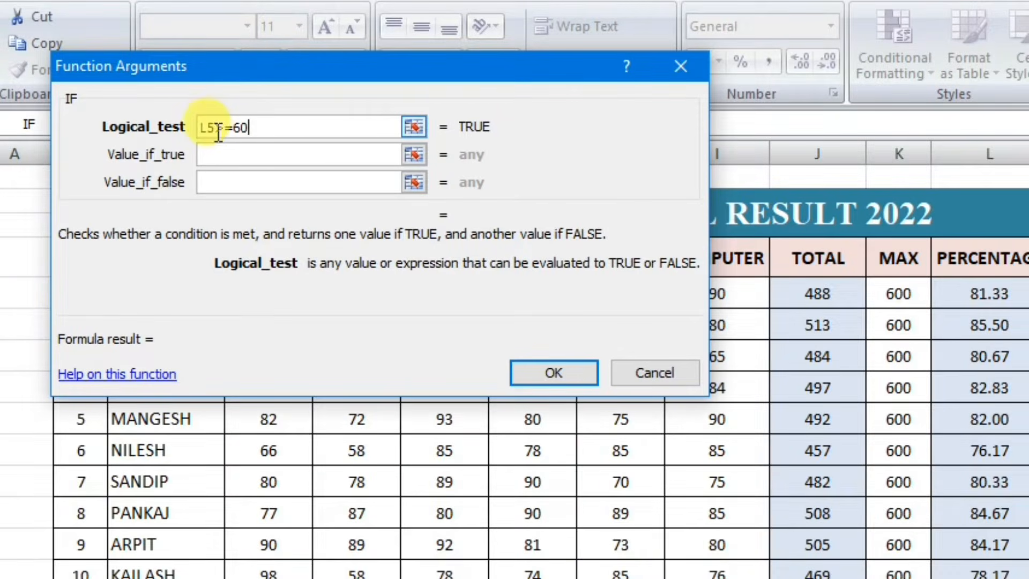
pyautogui.click(221, 153)
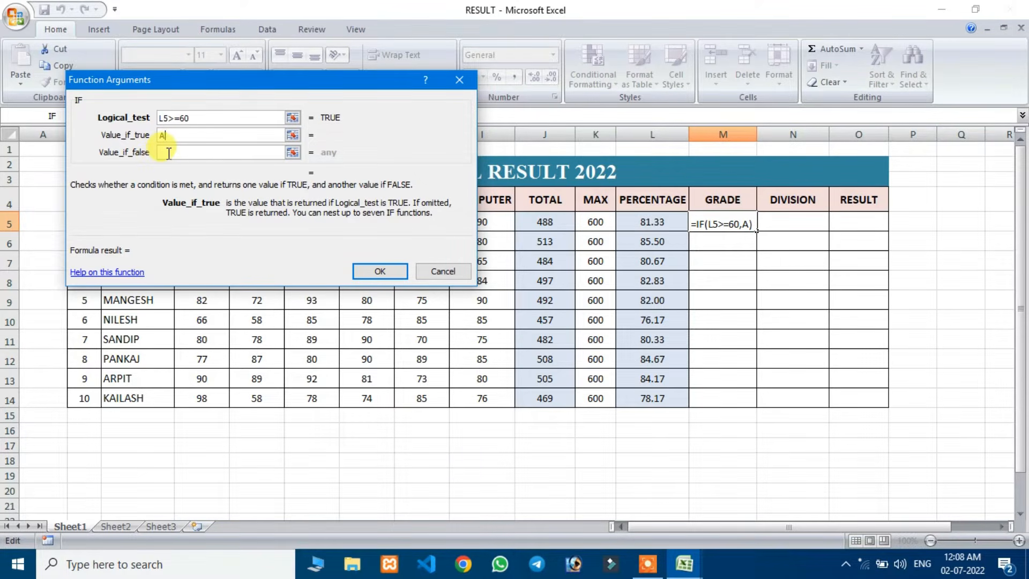
pyautogui.click(168, 153)
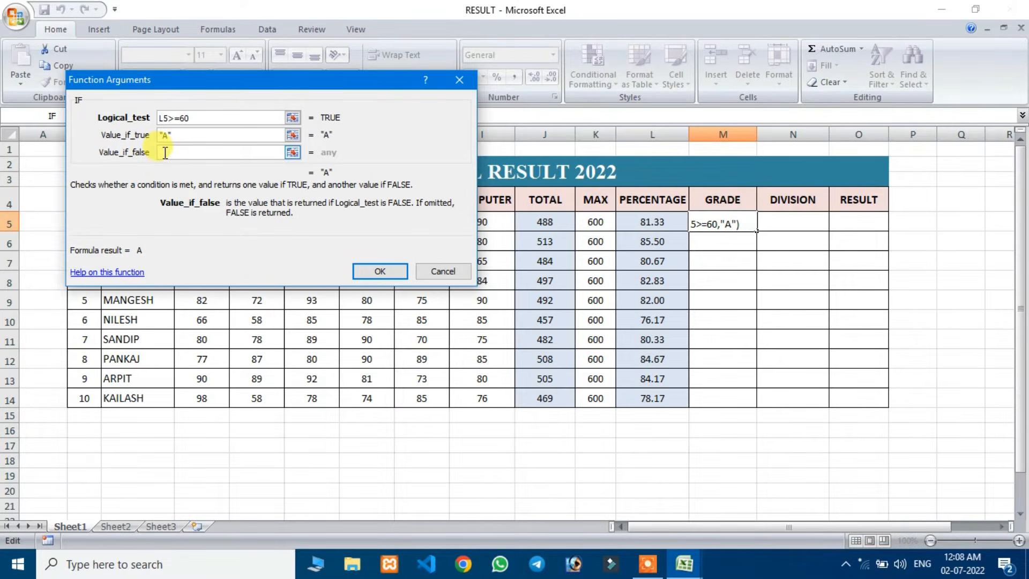
# Nest a second IF function in the value-if-false argument with the logical test L5>=45
pyautogui.moveTo(192, 77); pyautogui.dragTo(343, 87)
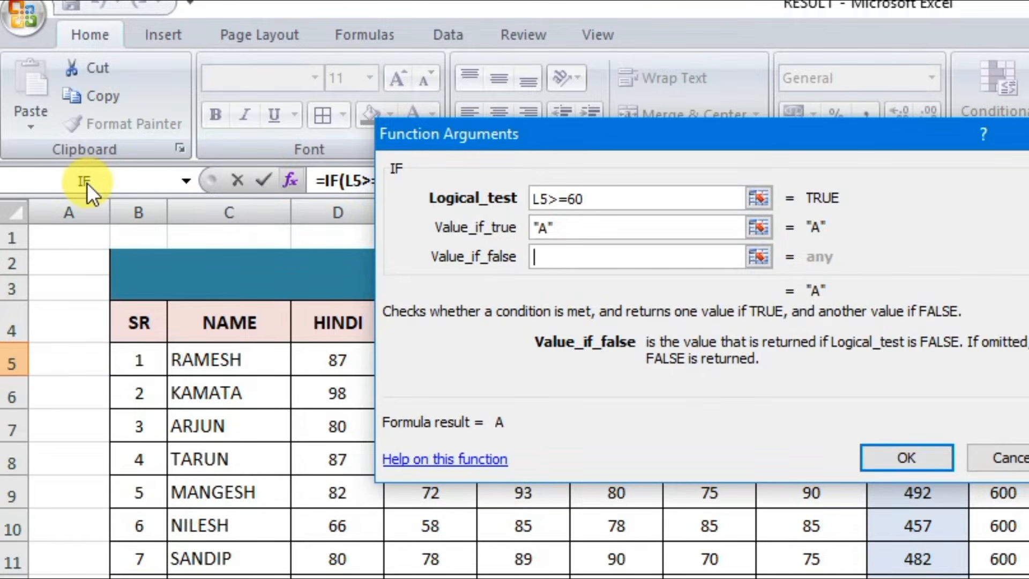
pyautogui.click(86, 182)
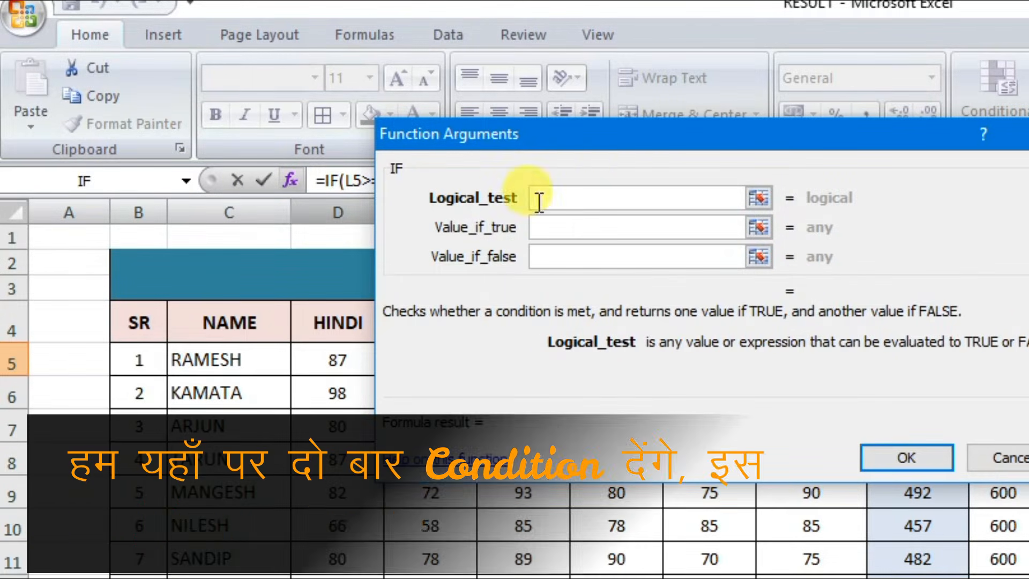
pyautogui.moveTo(600, 140); pyautogui.dragTo(351, 101)
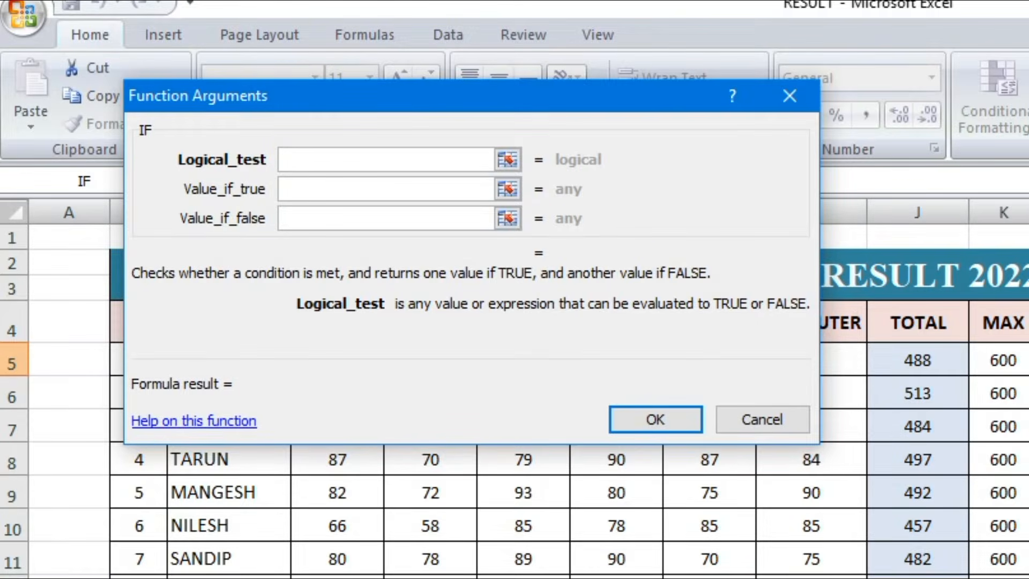
pyautogui.click(1026, 360)
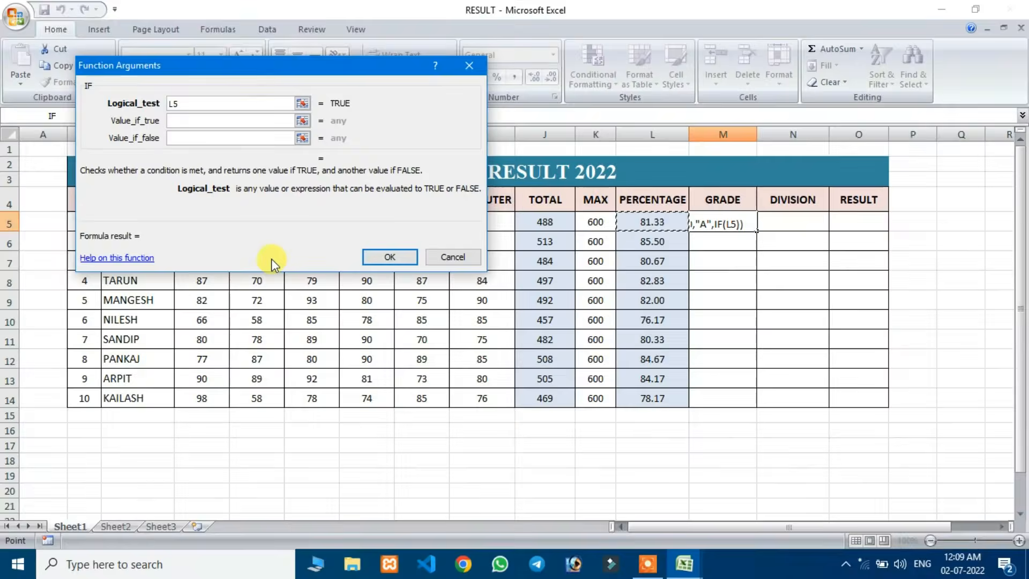
pyautogui.write('>')
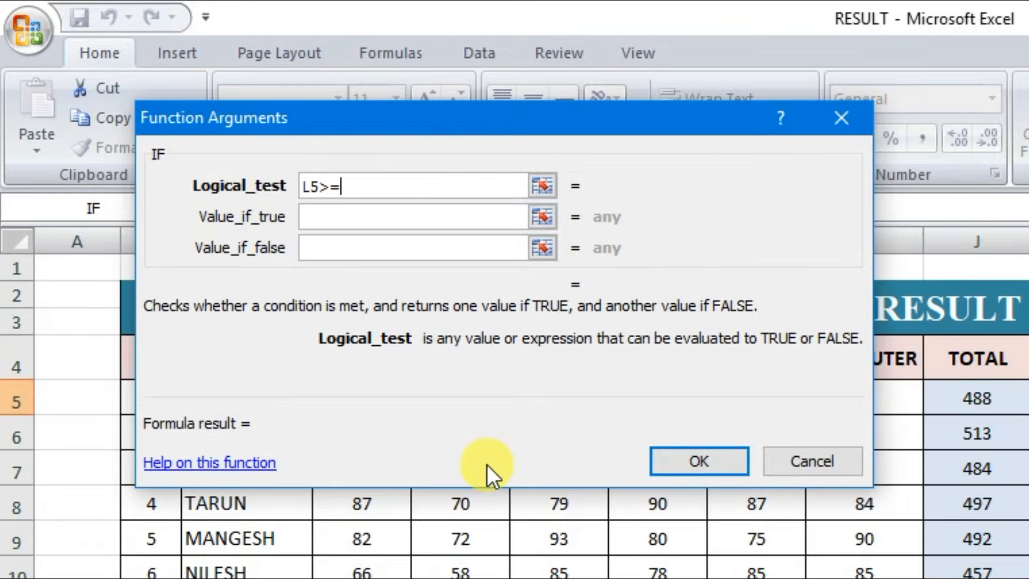
pyautogui.write('=45')
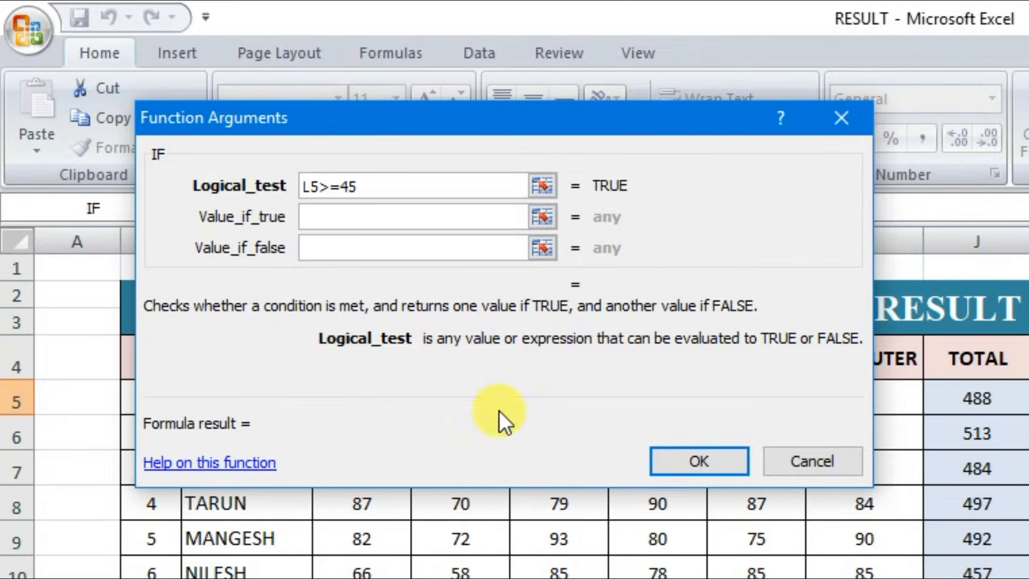
pyautogui.moveTo(428, 134); pyautogui.dragTo(415, 253)
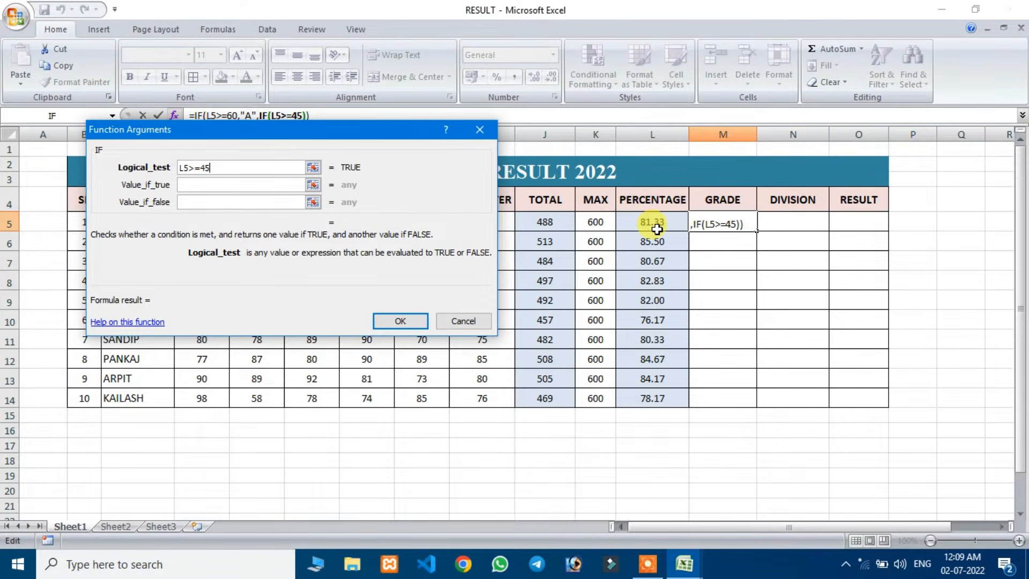
# Make the nested IF return "B" when true and "C" when false, and fill the grade formula from M5 down to M14
pyautogui.click(178, 185)
pyautogui.write('B')
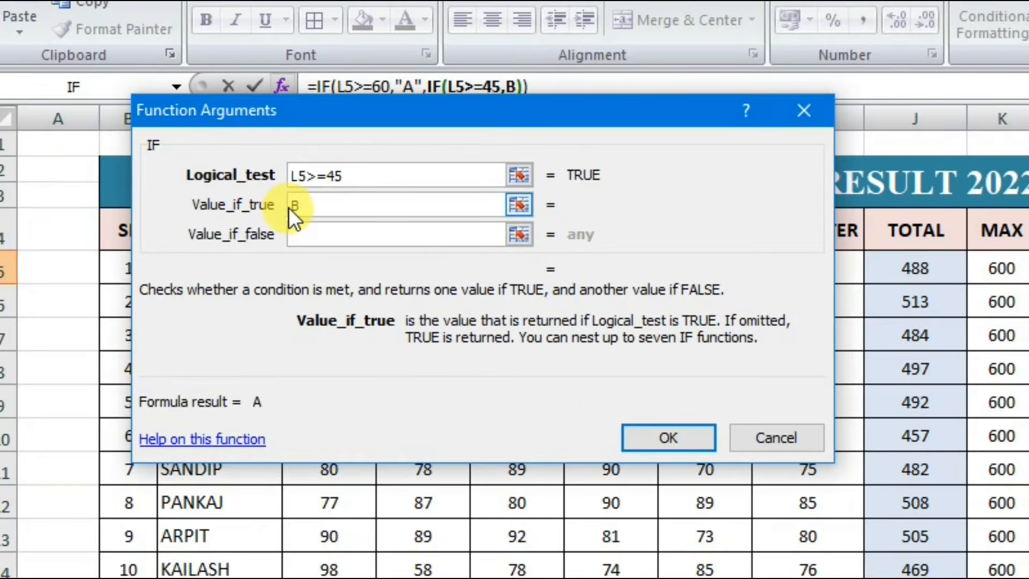
pyautogui.click(302, 233)
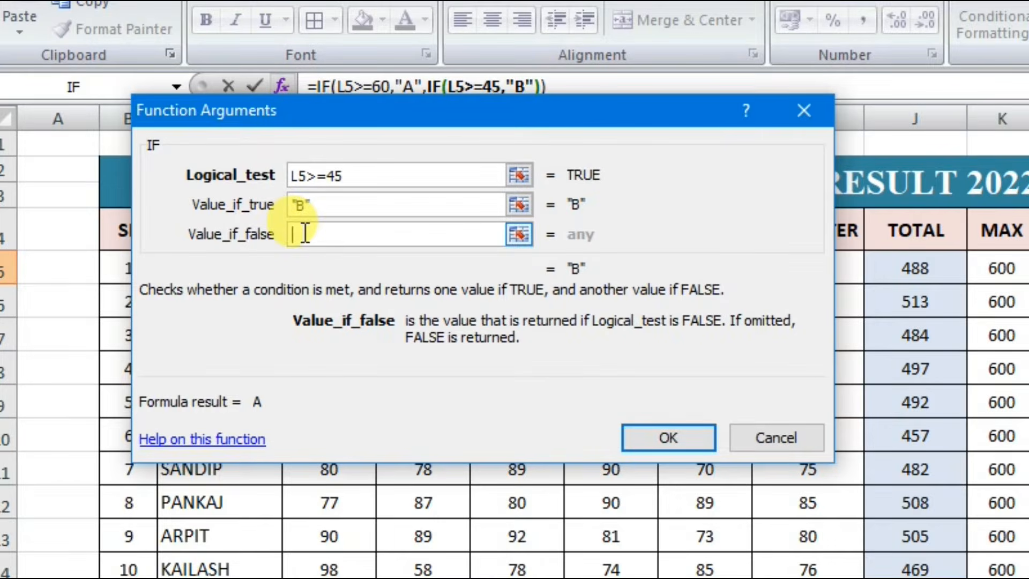
pyautogui.write('C')
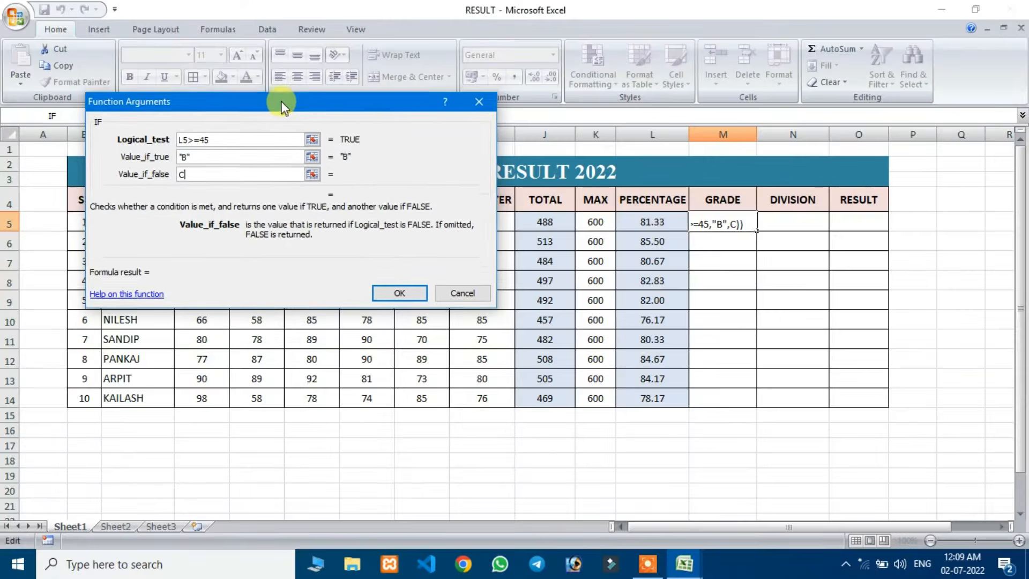
pyautogui.click(395, 290)
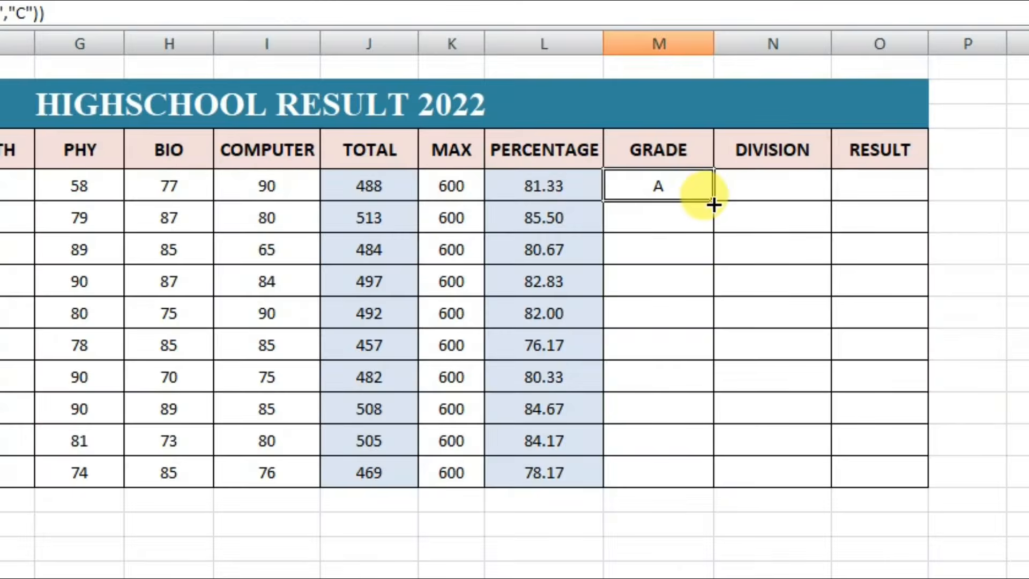
pyautogui.moveTo(756, 232); pyautogui.dragTo(757, 401)
pyautogui.moveTo(714, 482); pyautogui.dragTo(716, 480)
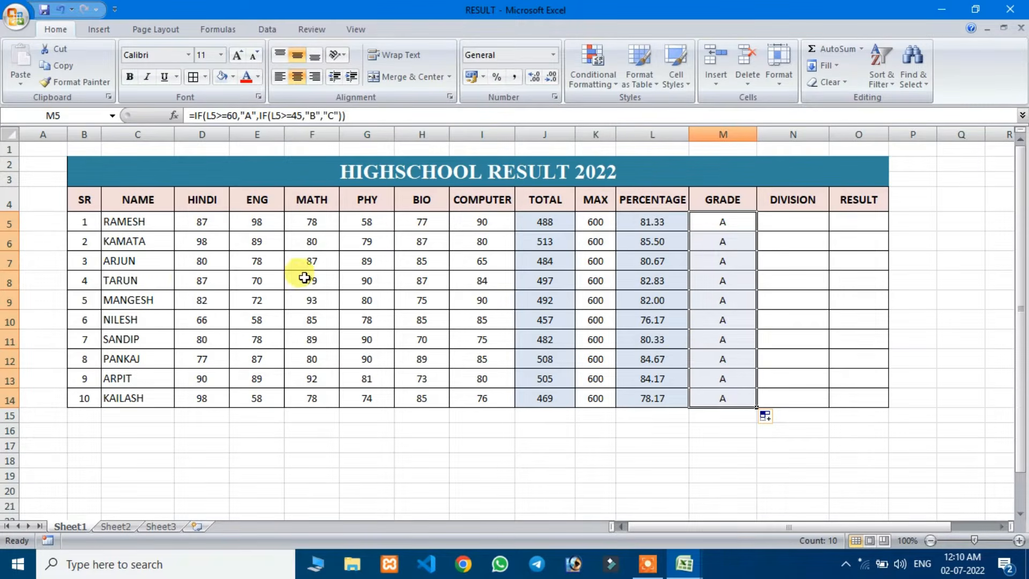
# Change the first student's marks in row 5 to 10 in HINDI and 20 in ENG to test the grade formula
pyautogui.click(203, 220)
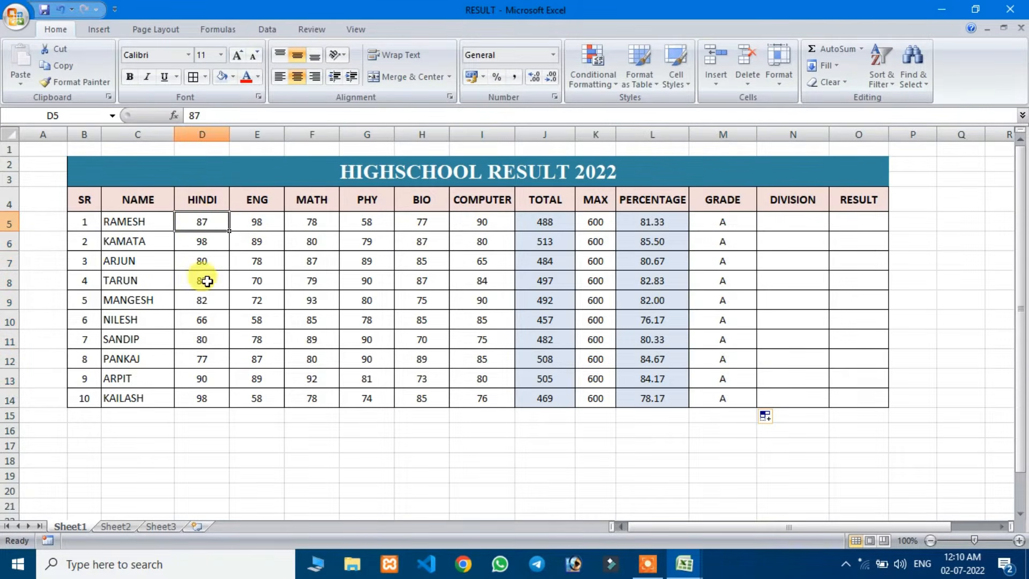
pyautogui.write('1')
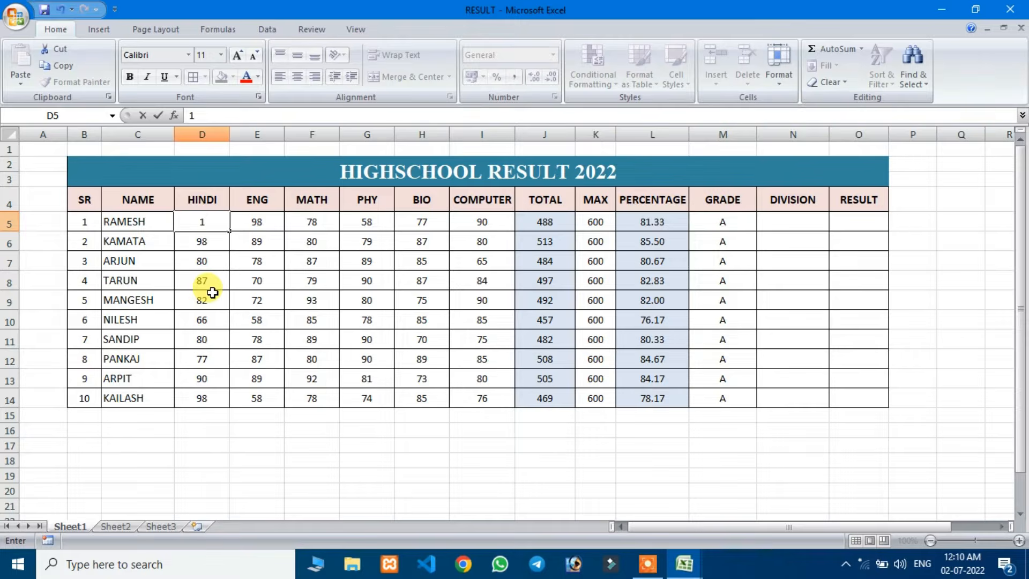
pyautogui.write('0')
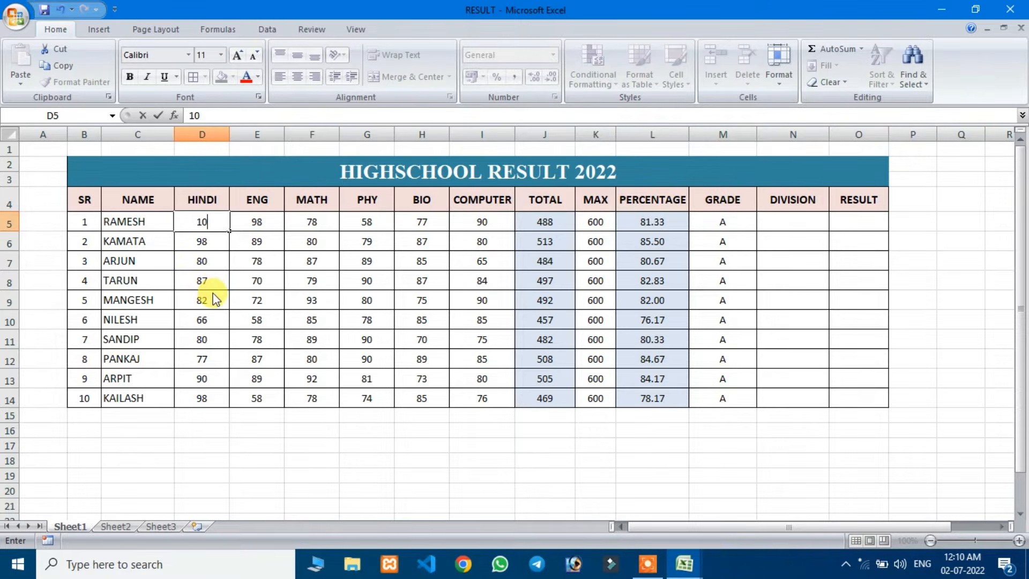
pyautogui.press('Tab')
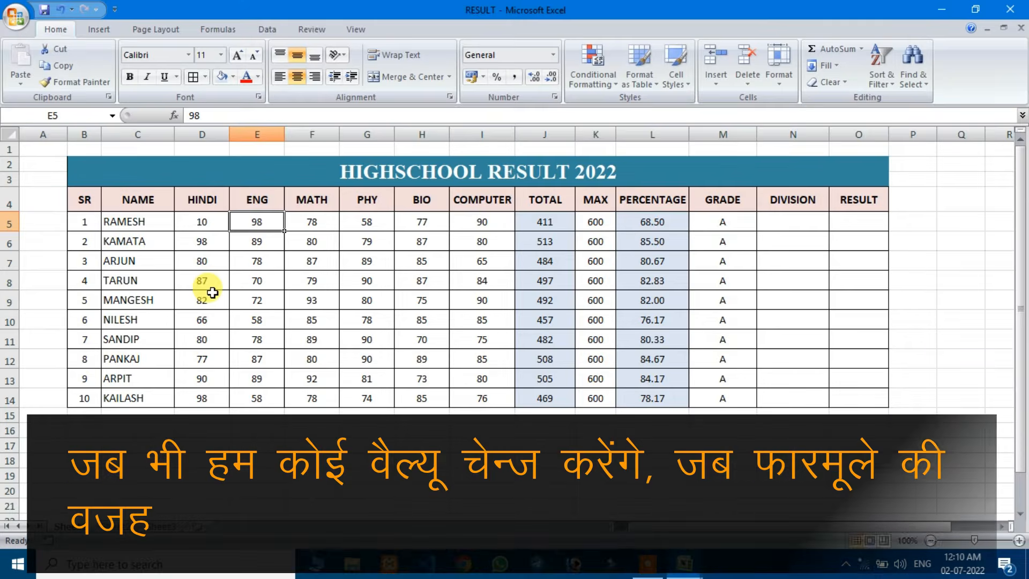
pyautogui.write('20')
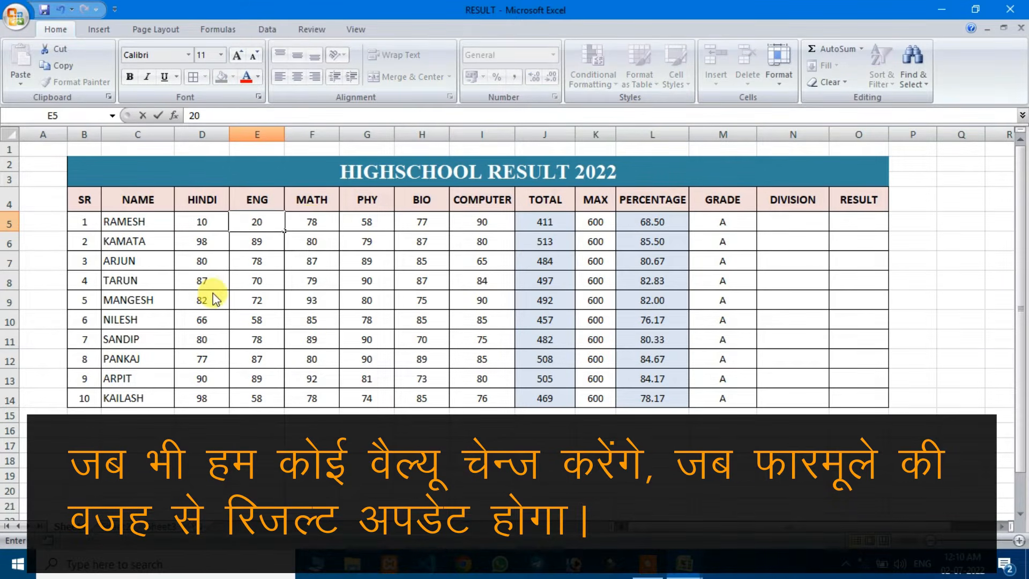
pyautogui.press('Tab')
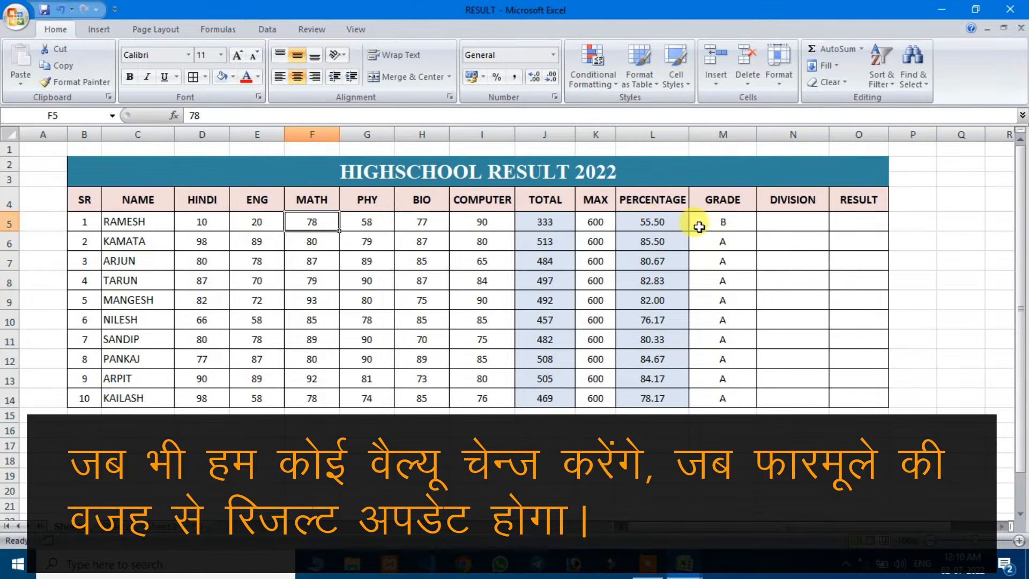
# Set the second student's ENG, MATH, PHY and BIO marks in E6:H6 to 10 each
pyautogui.click(254, 246)
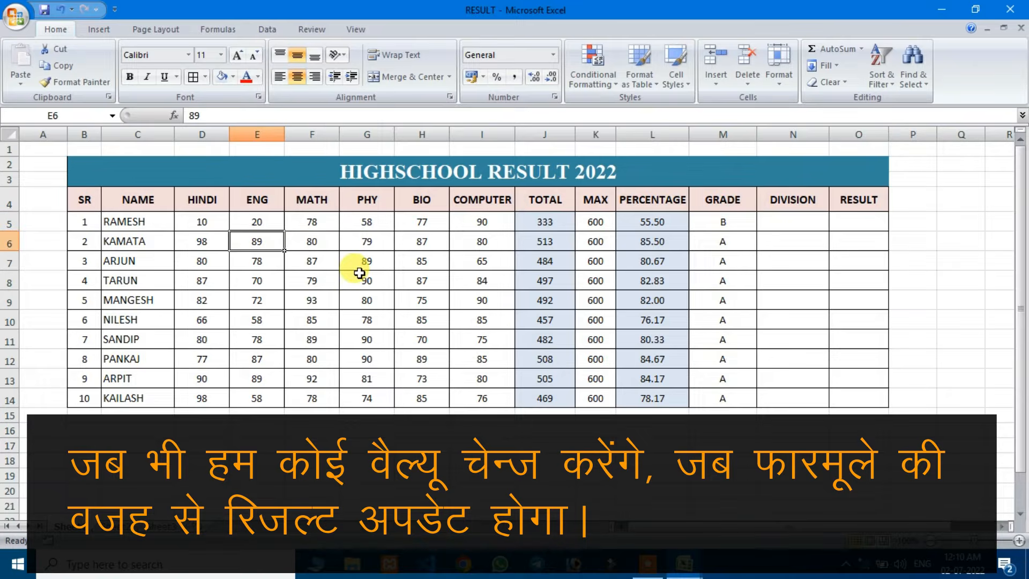
pyautogui.write('10')
pyautogui.press('Tab')
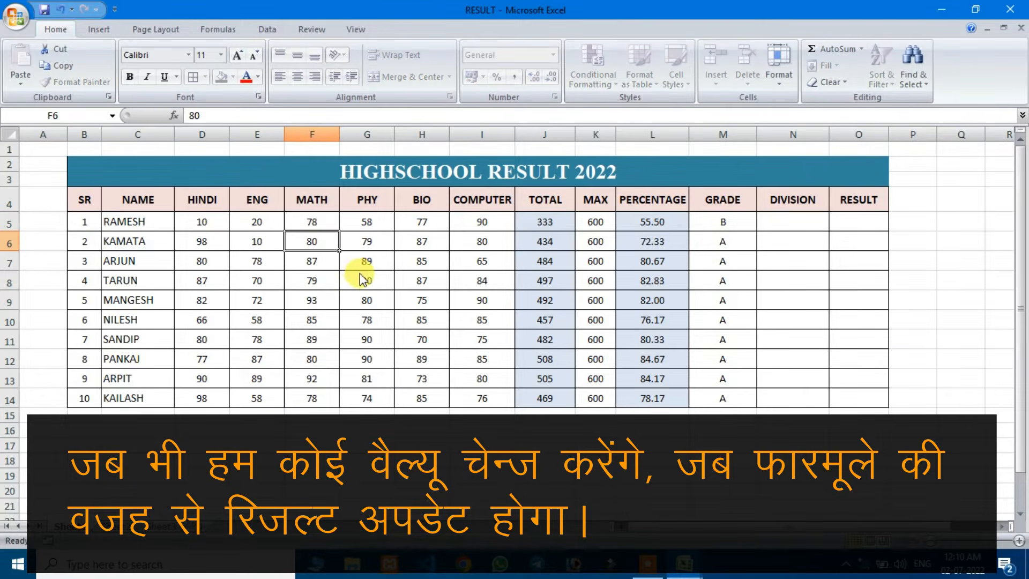
pyautogui.write('10')
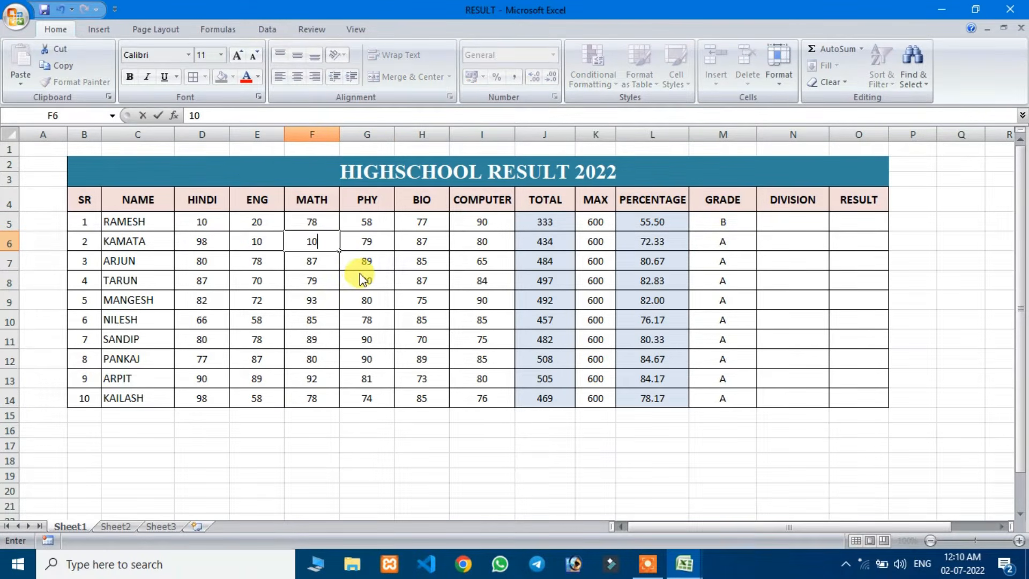
pyautogui.press('Tab')
pyautogui.write('10')
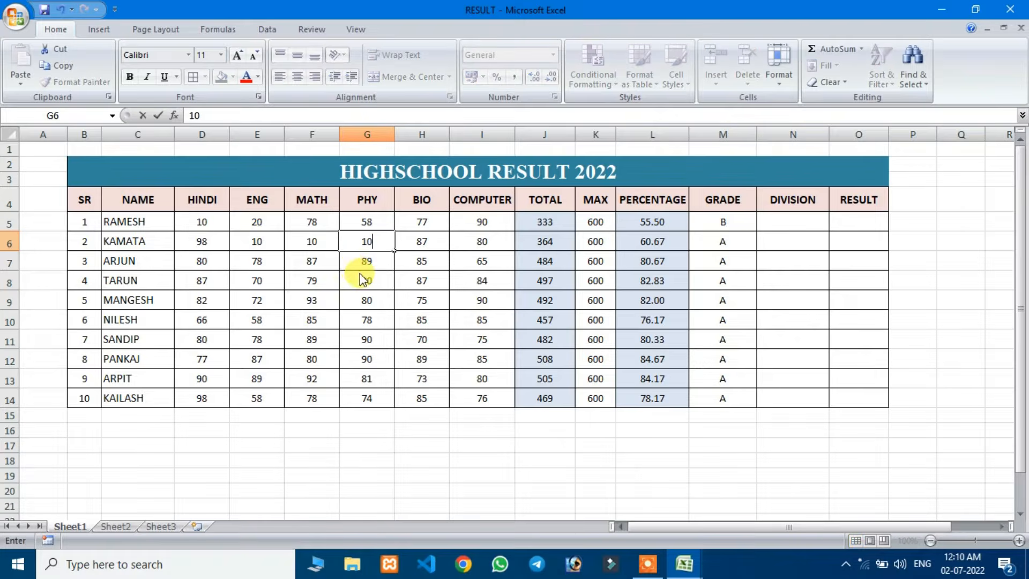
pyautogui.press('Tab')
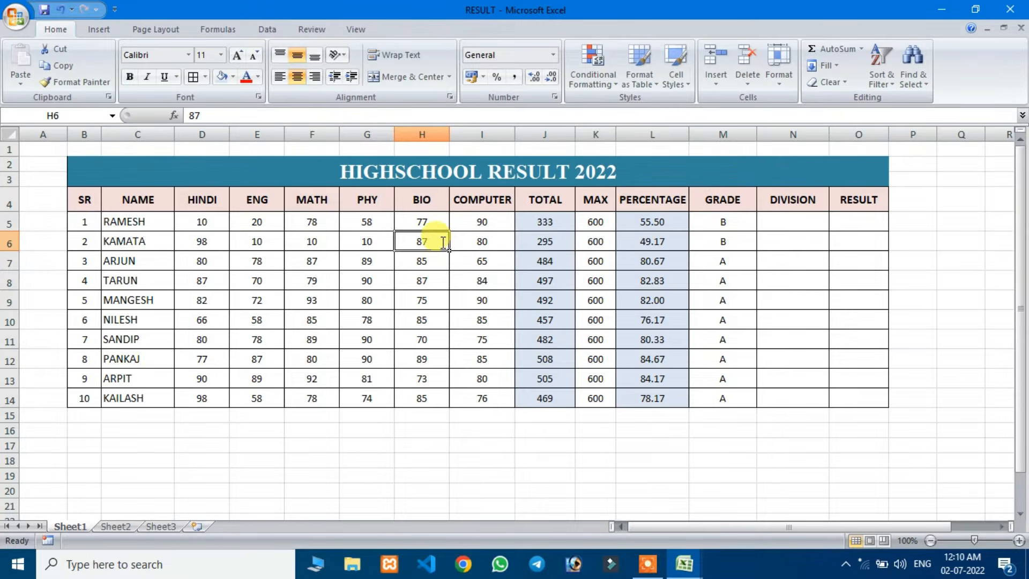
pyautogui.write('10')
pyautogui.press('Tab')
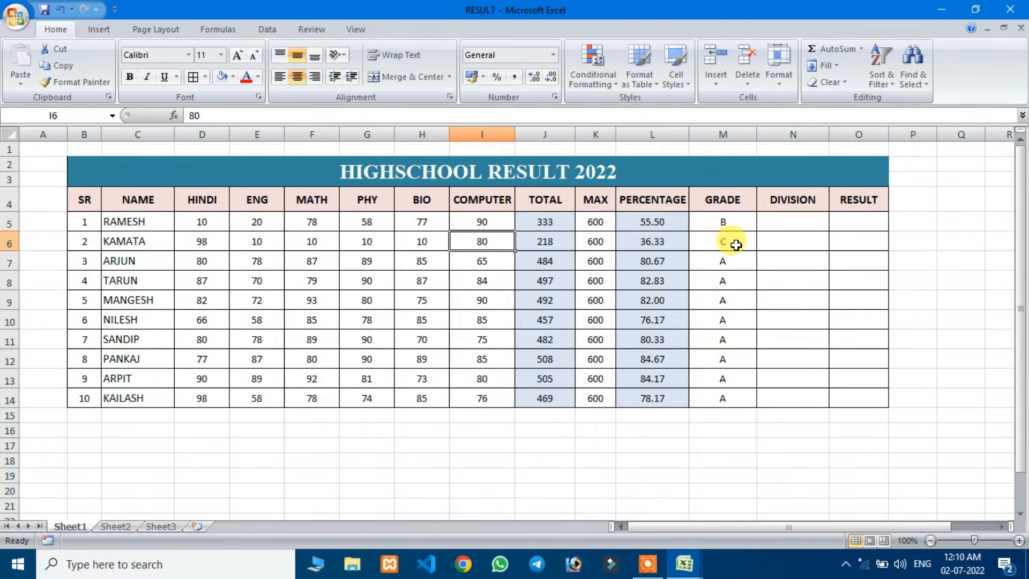
# Insert an IF function in N5 for the DIVISION column with the logical test L5>=60 and "FIRST" as the value if true
pyautogui.click(799, 221)
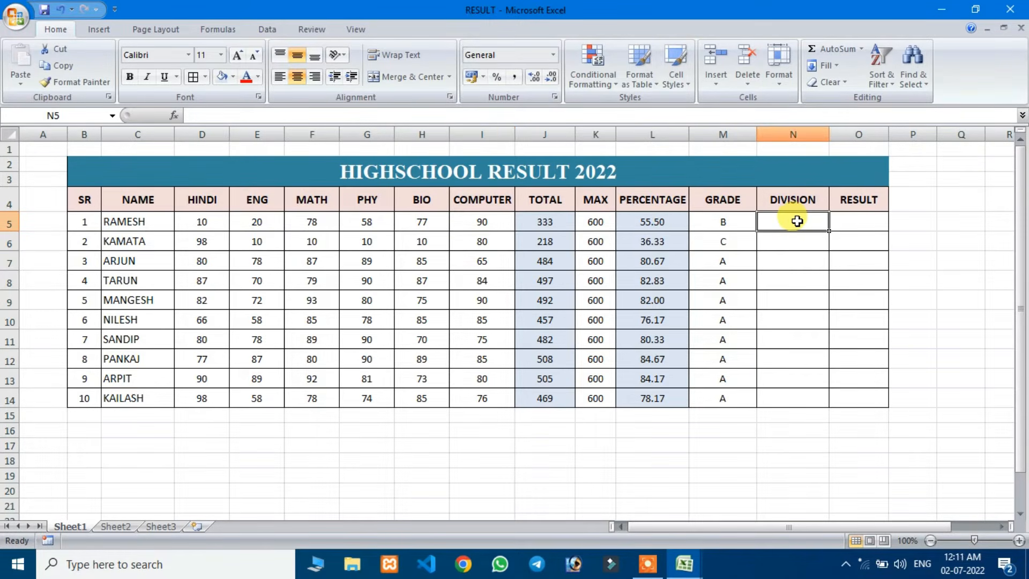
pyautogui.click(742, 224)
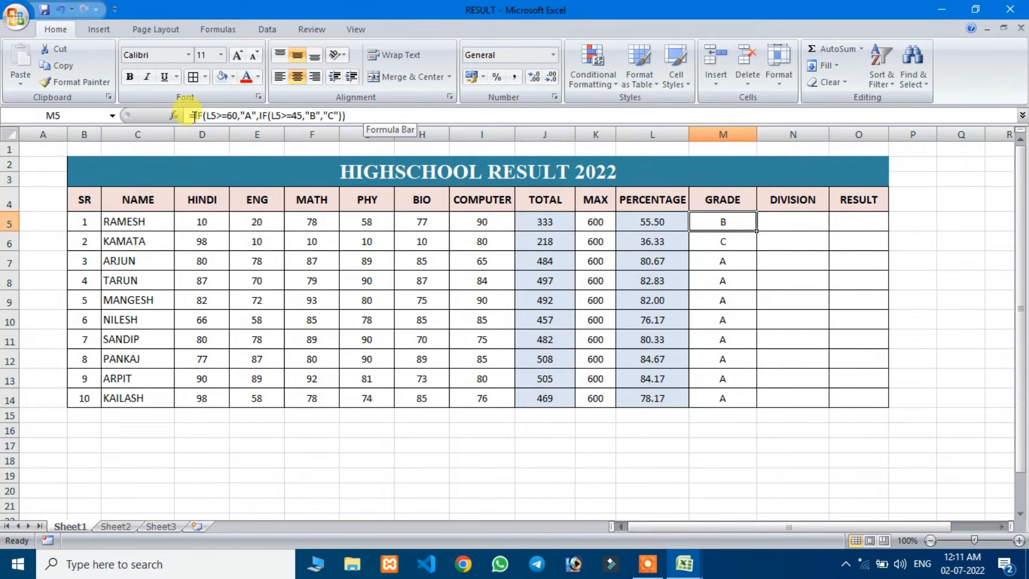
pyautogui.click(791, 219)
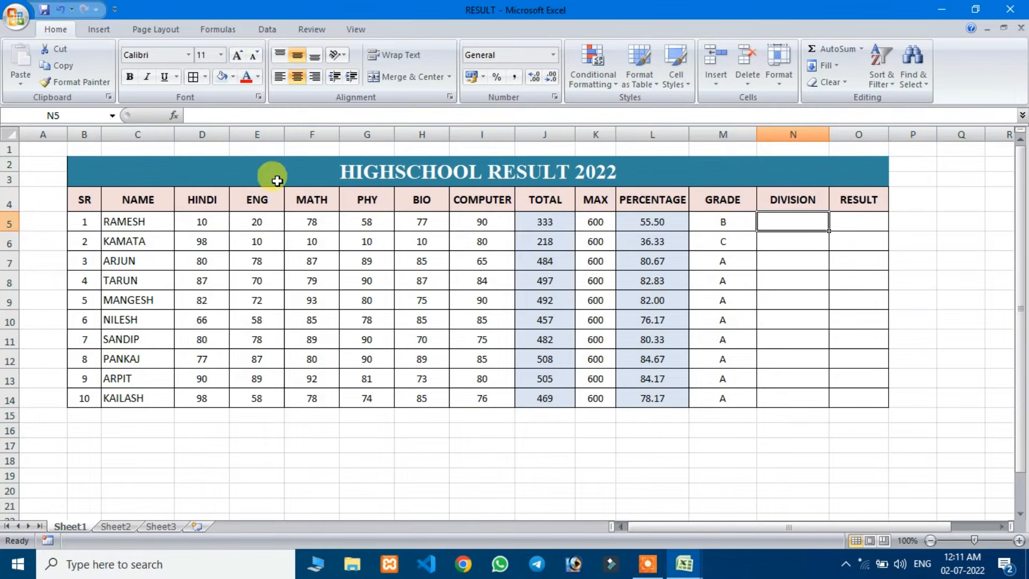
pyautogui.click(175, 114)
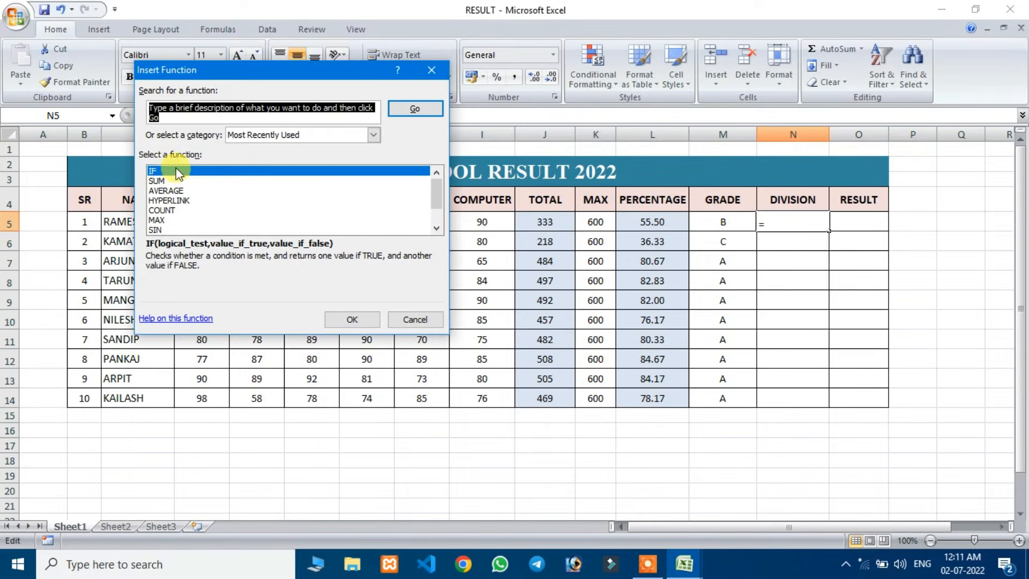
pyautogui.click(351, 320)
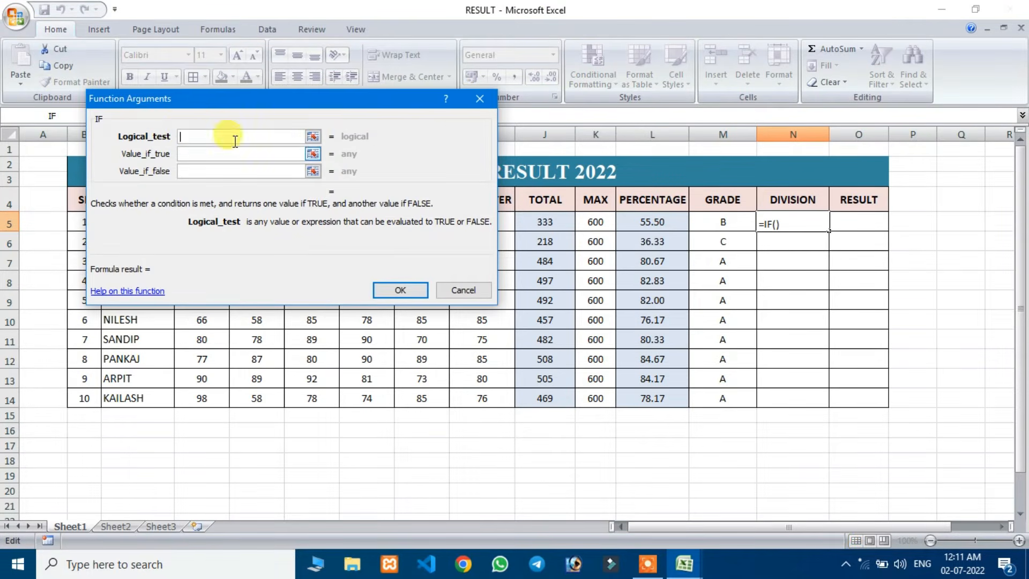
pyautogui.moveTo(204, 107); pyautogui.dragTo(194, 87)
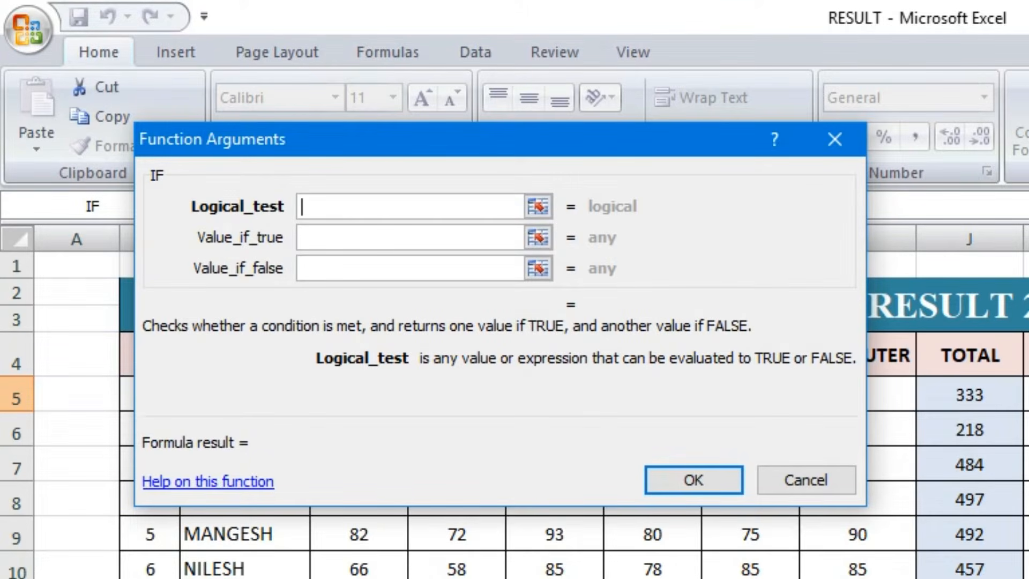
pyautogui.click(652, 222)
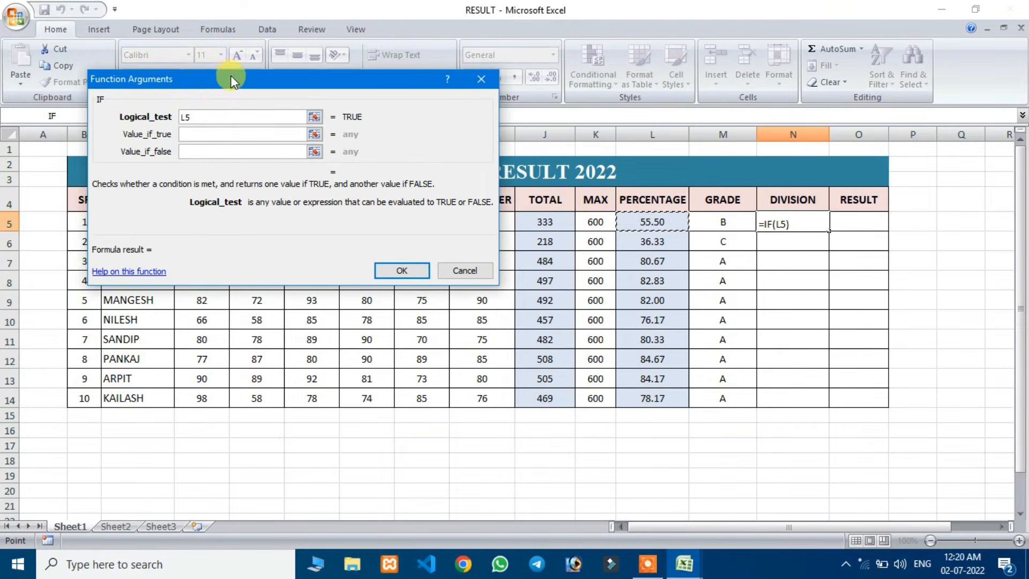
pyautogui.moveTo(230, 75); pyautogui.dragTo(230, 101)
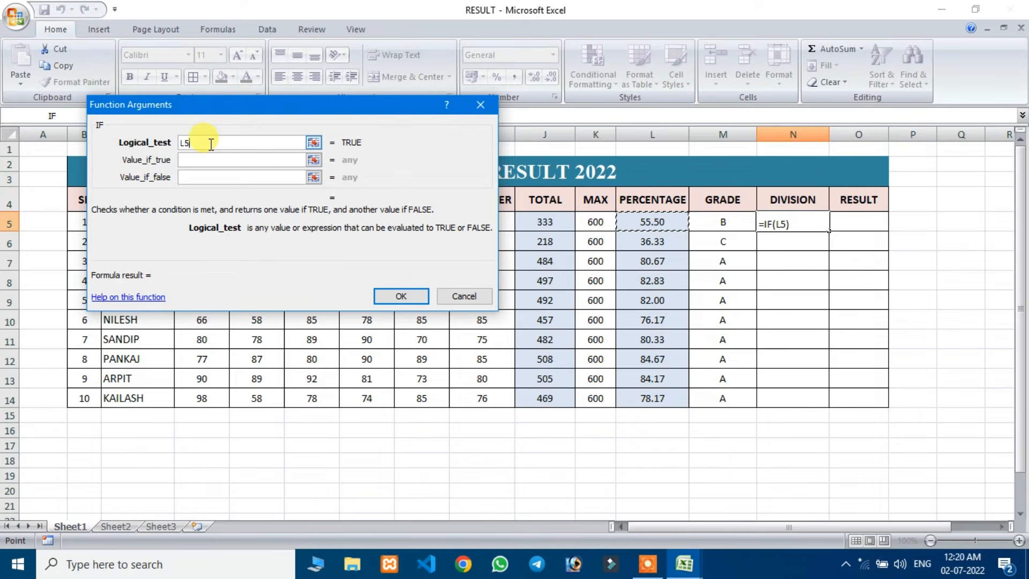
pyautogui.write('>=60')
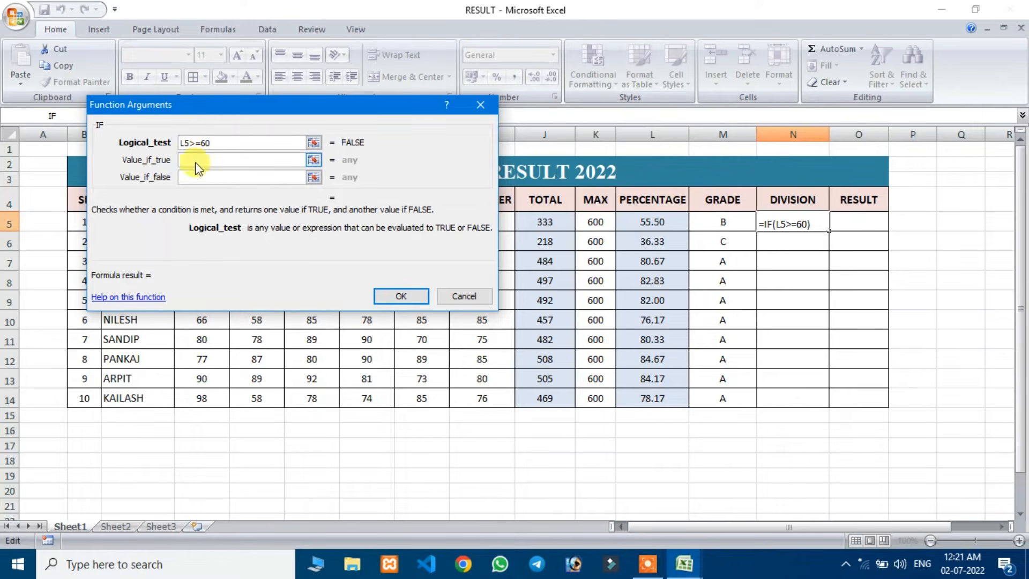
pyautogui.click(197, 161)
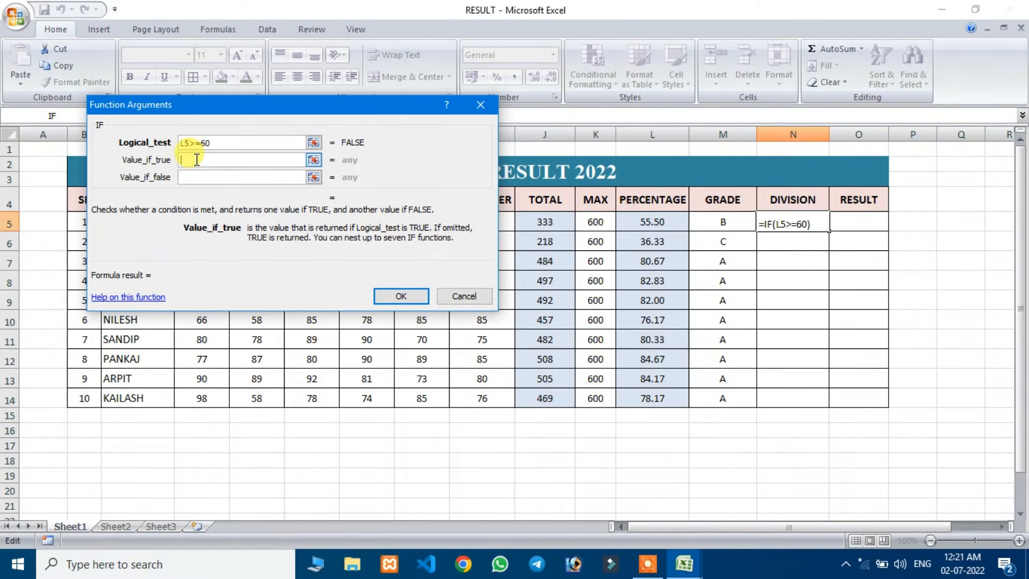
pyautogui.write('"FIRST"')
# Nest a second IF function in the division formula's value-if-false argument with the logical test L5>=45
pyautogui.click(205, 178)
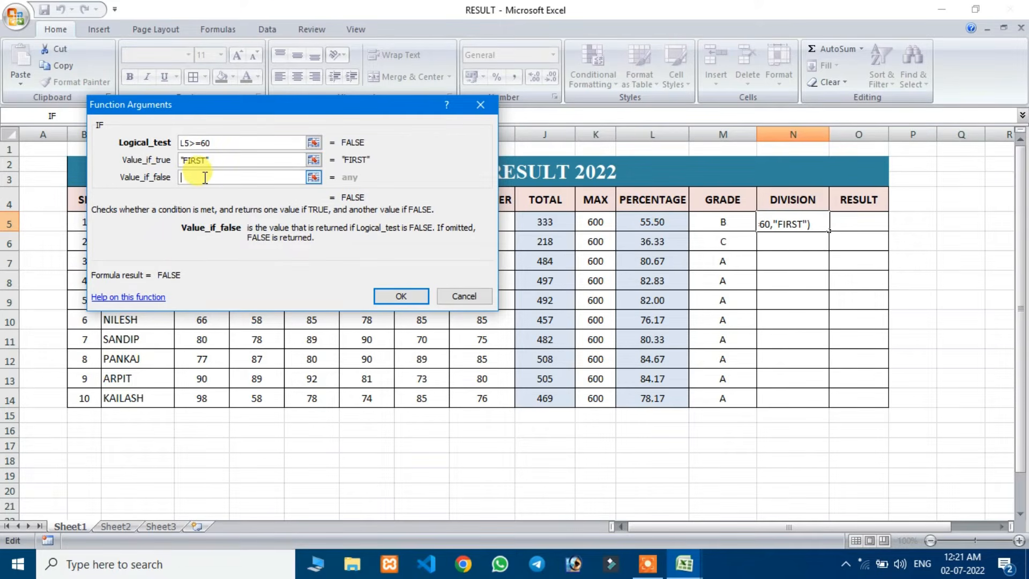
pyautogui.moveTo(198, 104); pyautogui.dragTo(321, 114)
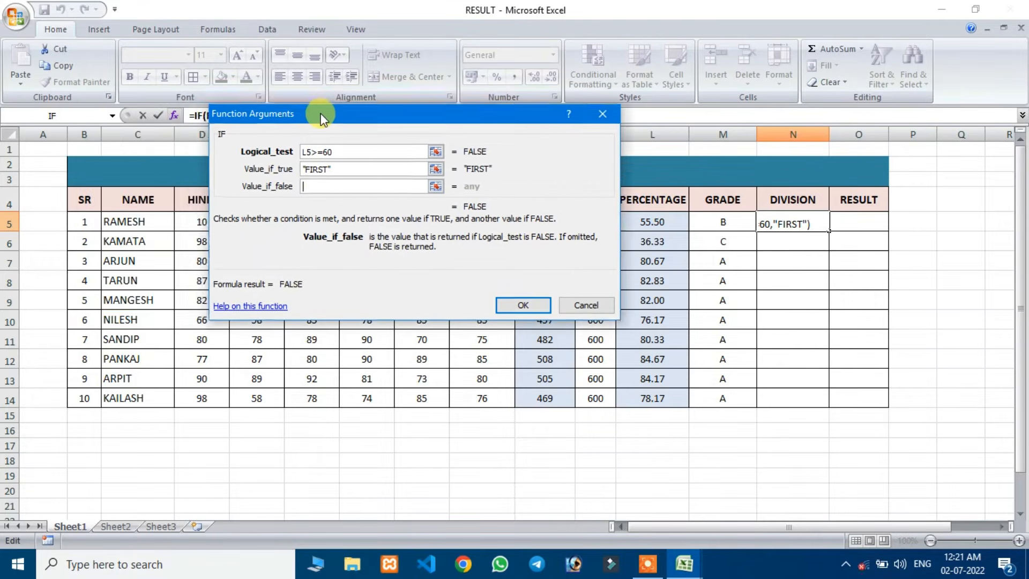
pyautogui.click(53, 116)
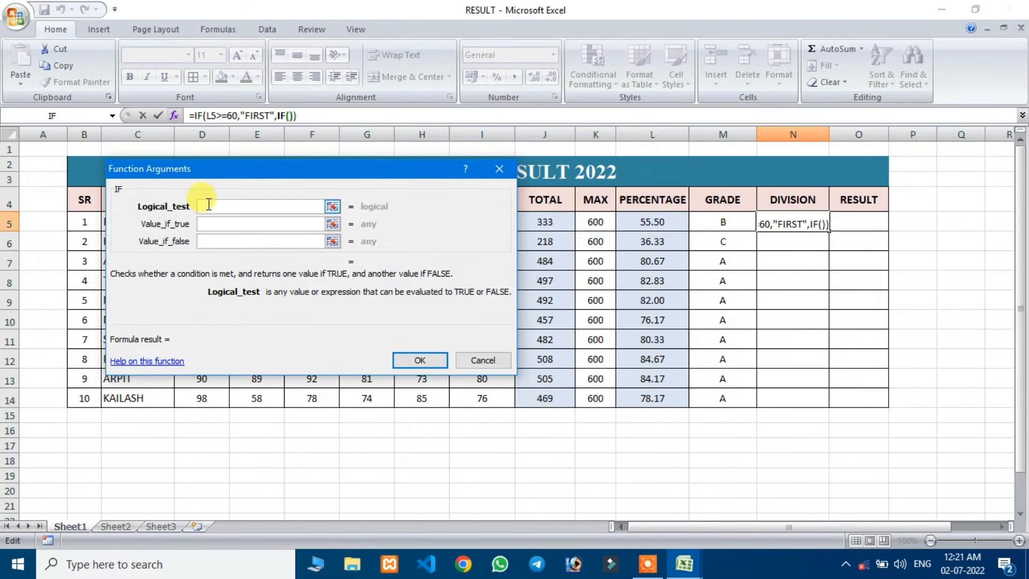
pyautogui.click(646, 222)
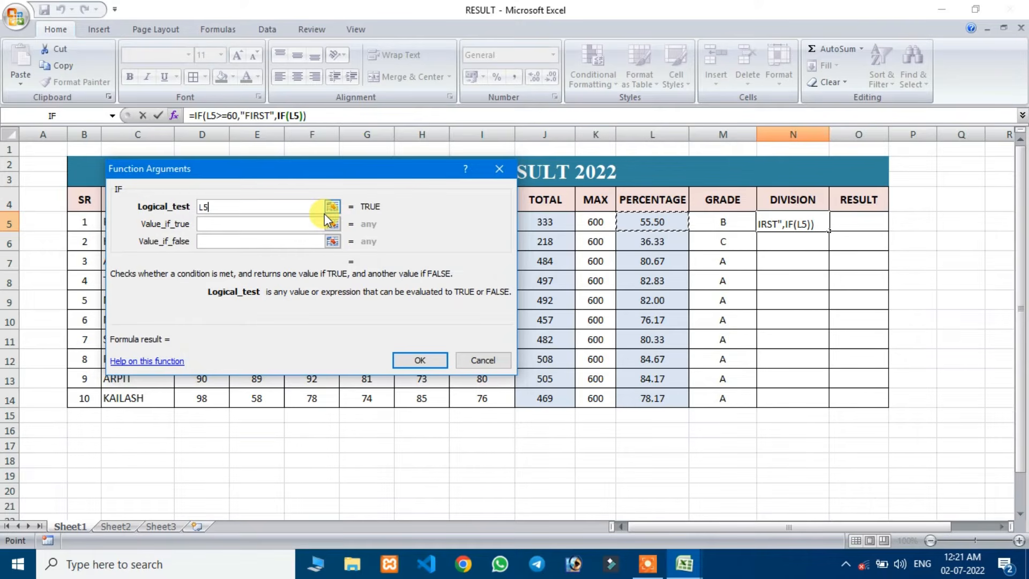
pyautogui.write('>')
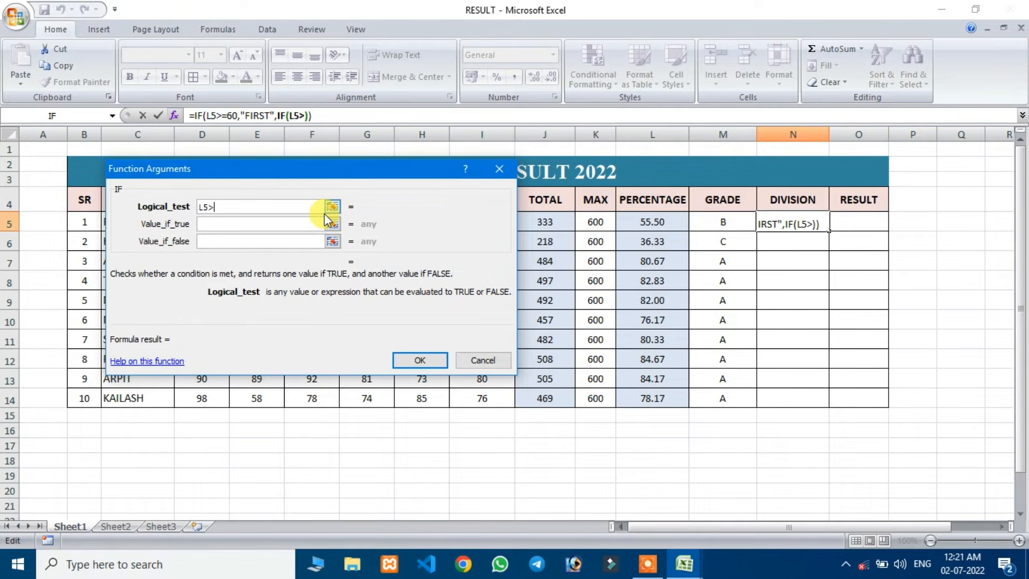
pyautogui.write('=45')
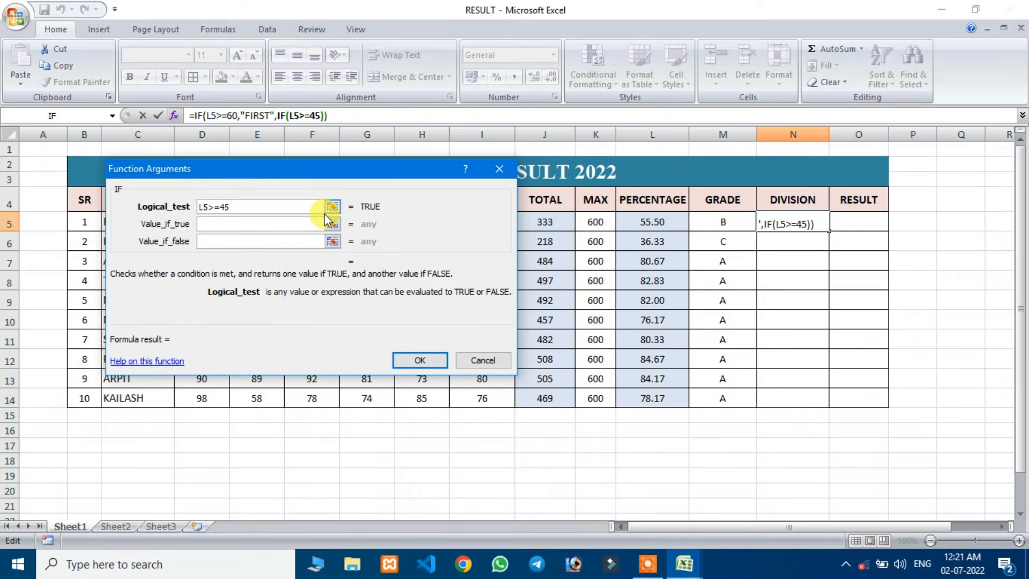
# Make the nested IF return "SECOND" when true and "THIRD" when false, and complete the division formula
pyautogui.click(224, 225)
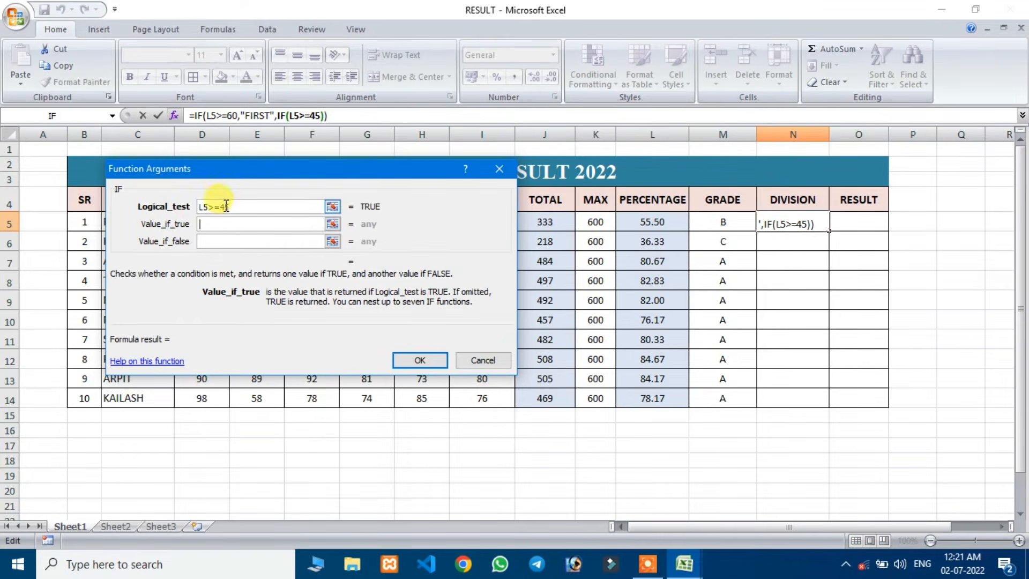
pyautogui.write('ECOND')
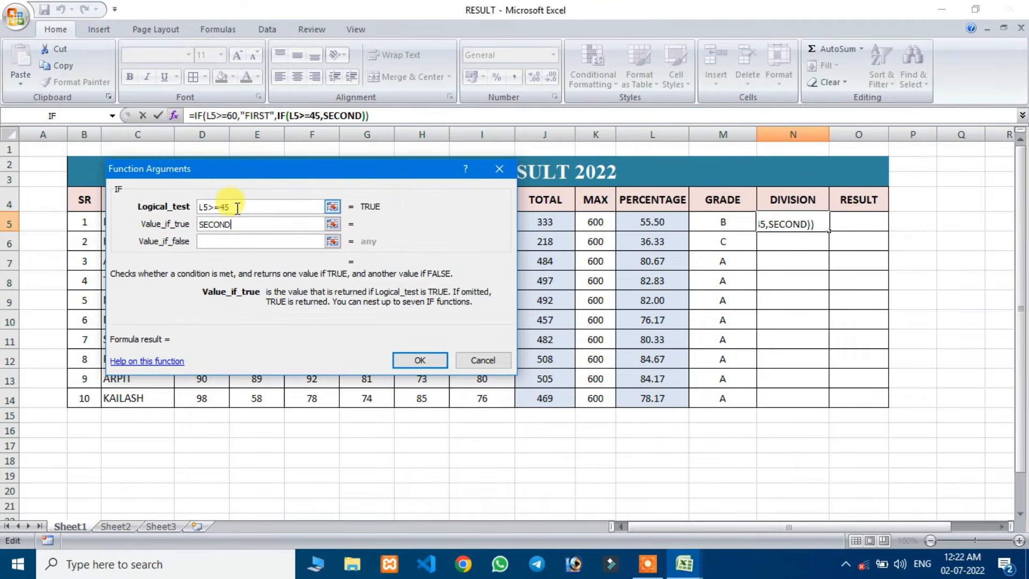
pyautogui.click(219, 242)
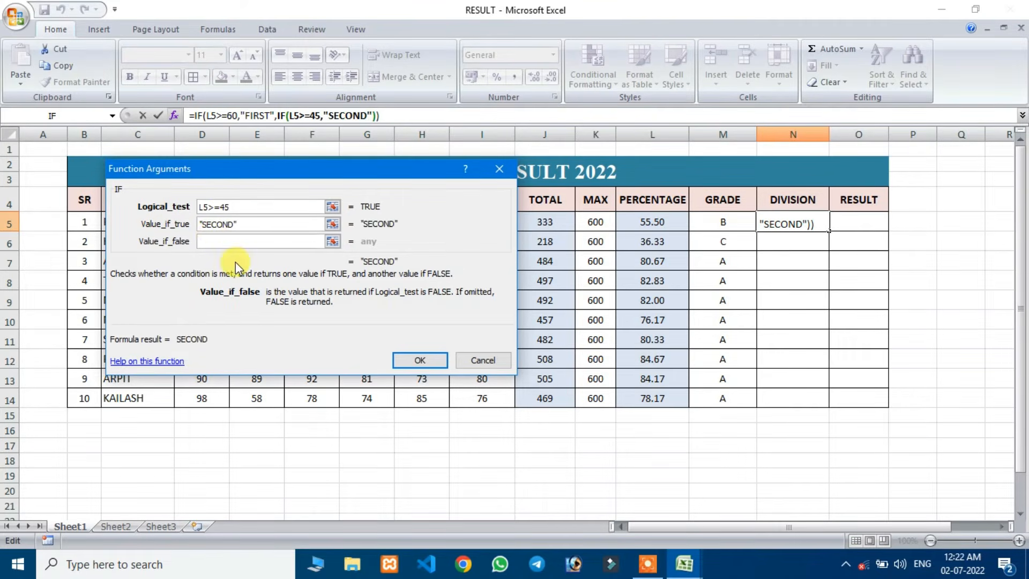
pyautogui.write('THIR')
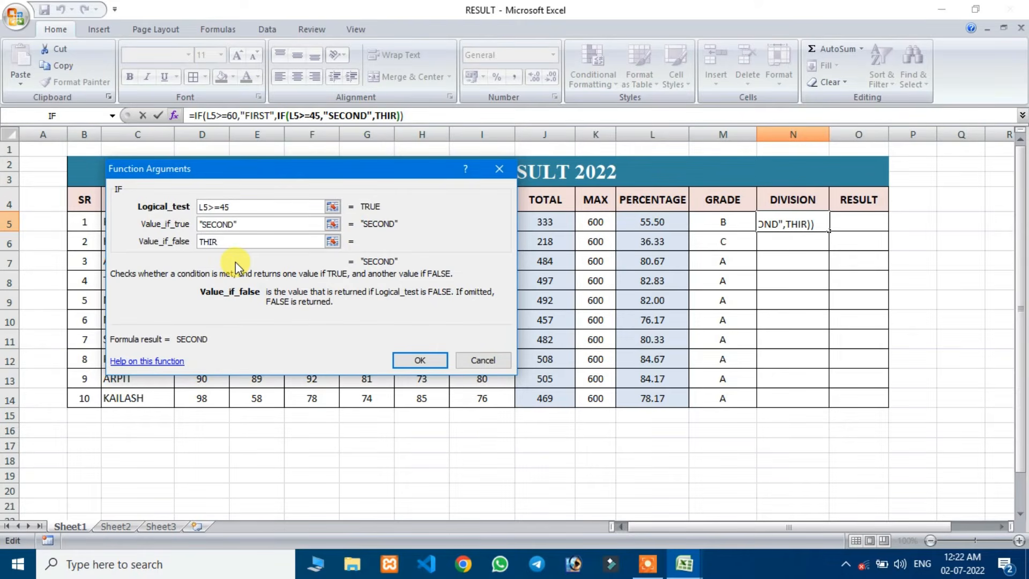
pyautogui.write('D')
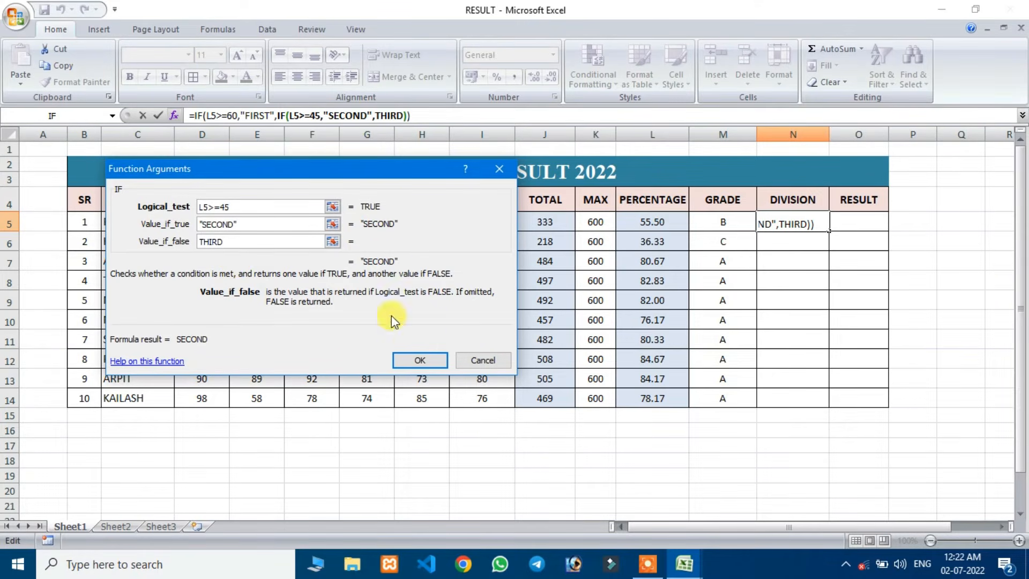
pyautogui.click(419, 361)
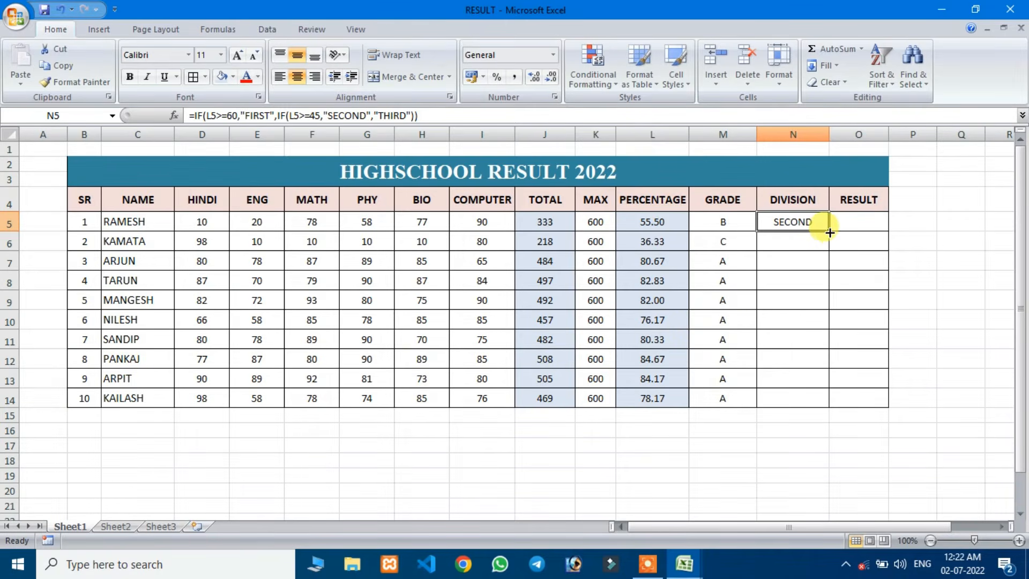
# Fill the division formula from N5 down to N14
pyautogui.moveTo(830, 232); pyautogui.dragTo(831, 399)
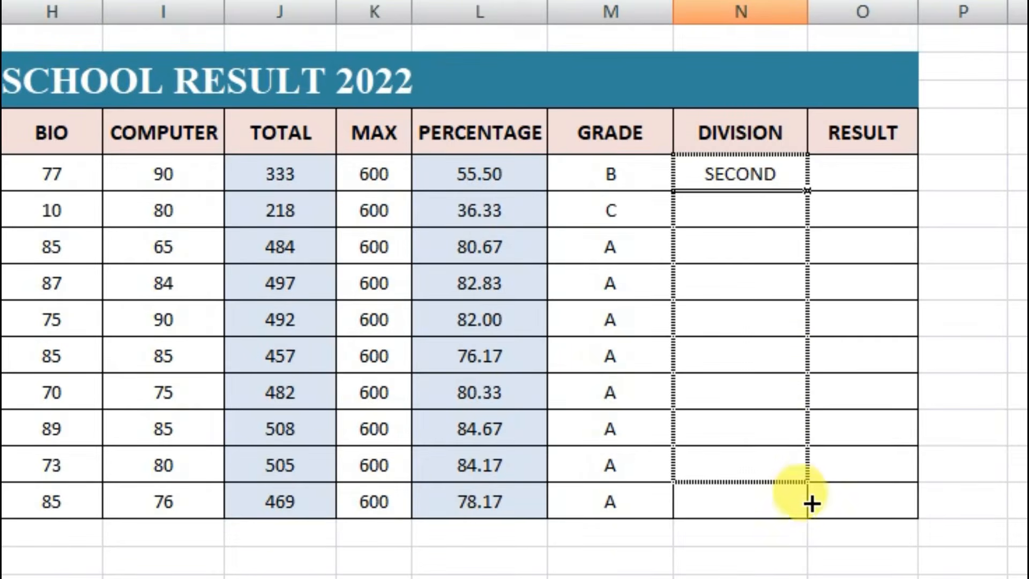
pyautogui.moveTo(811, 503); pyautogui.dragTo(809, 518)
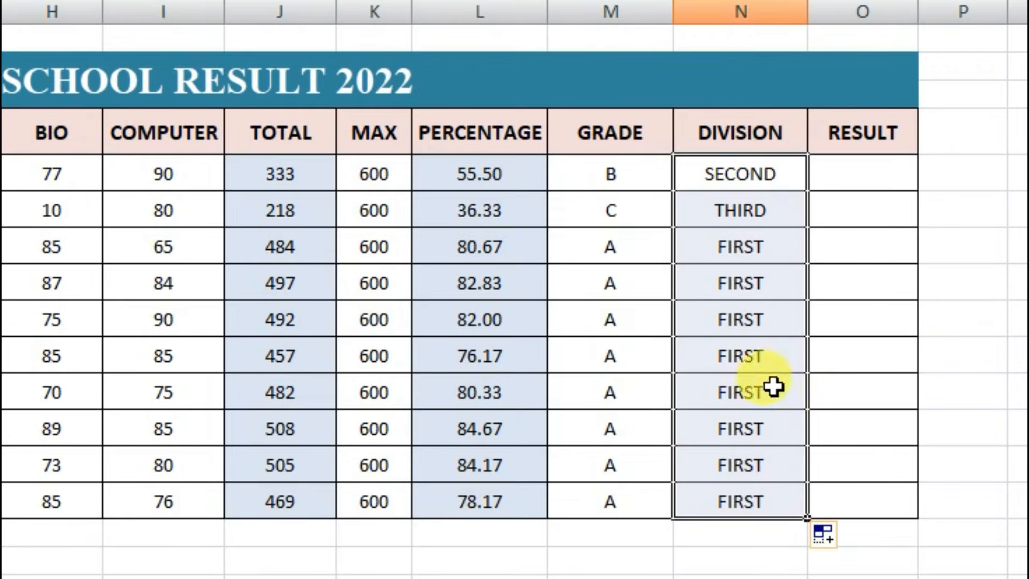
pyautogui.click(742, 402)
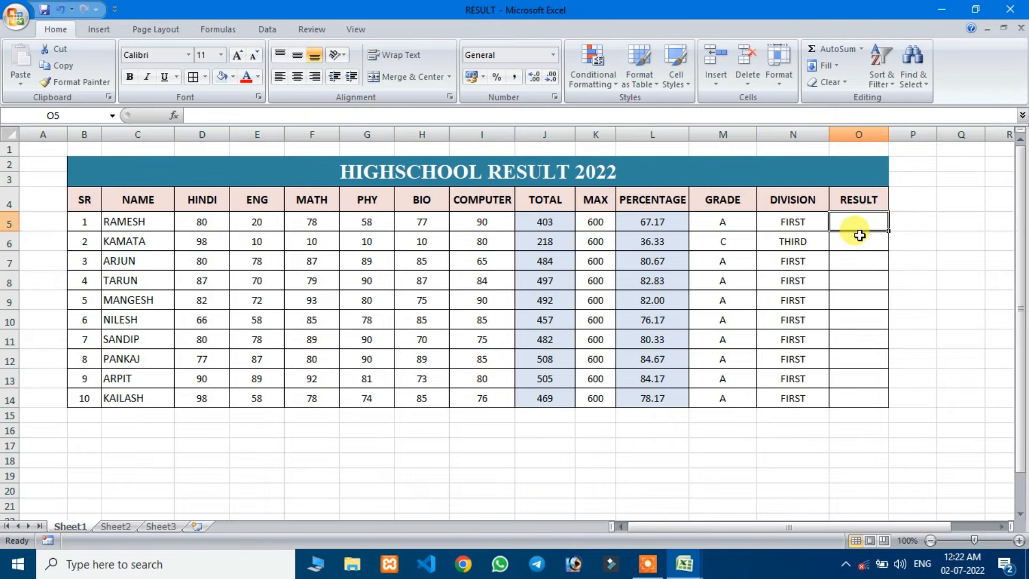
pyautogui.click(174, 116)
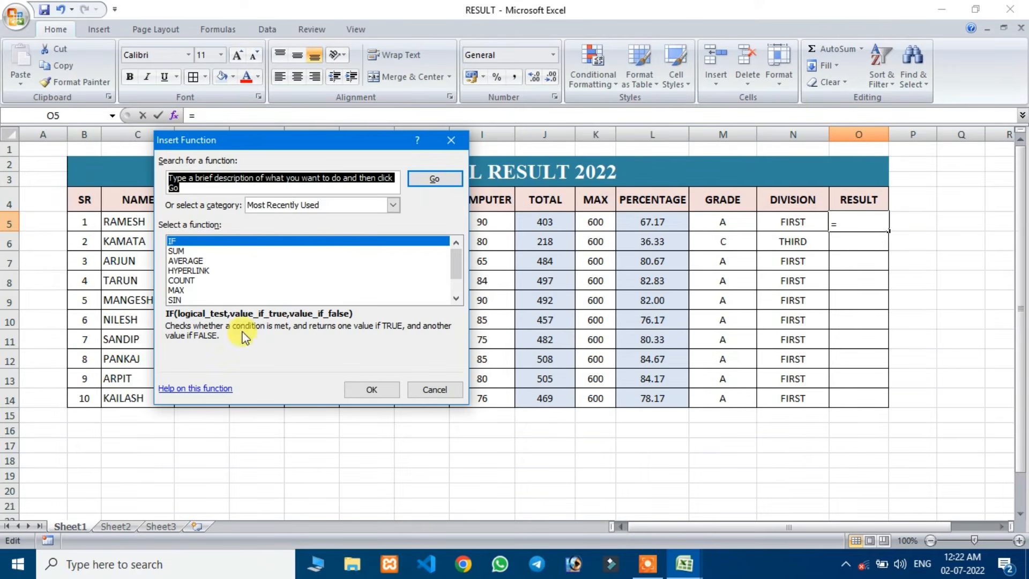
pyautogui.click(370, 390)
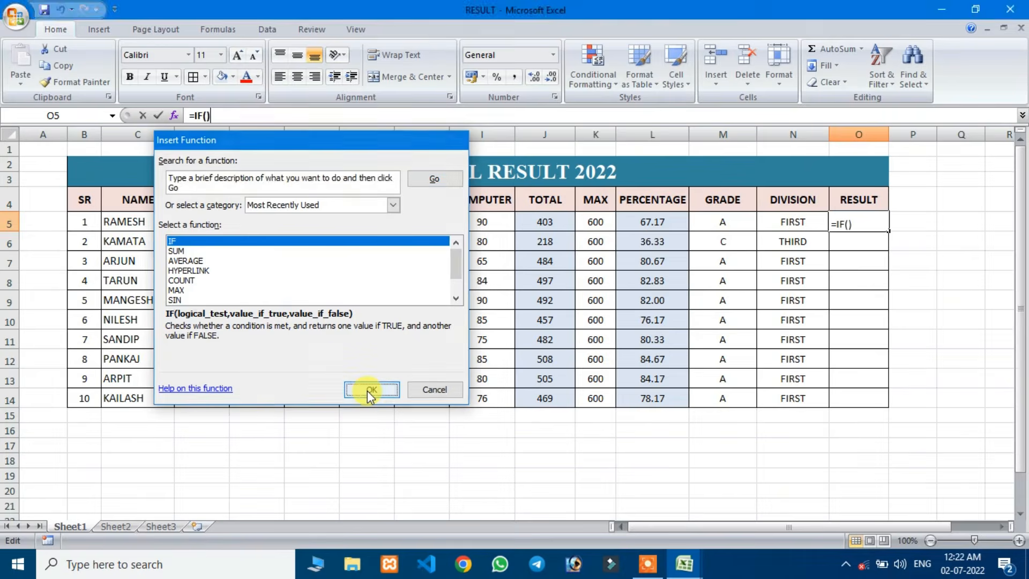
pyautogui.moveTo(219, 168); pyautogui.dragTo(188, 149)
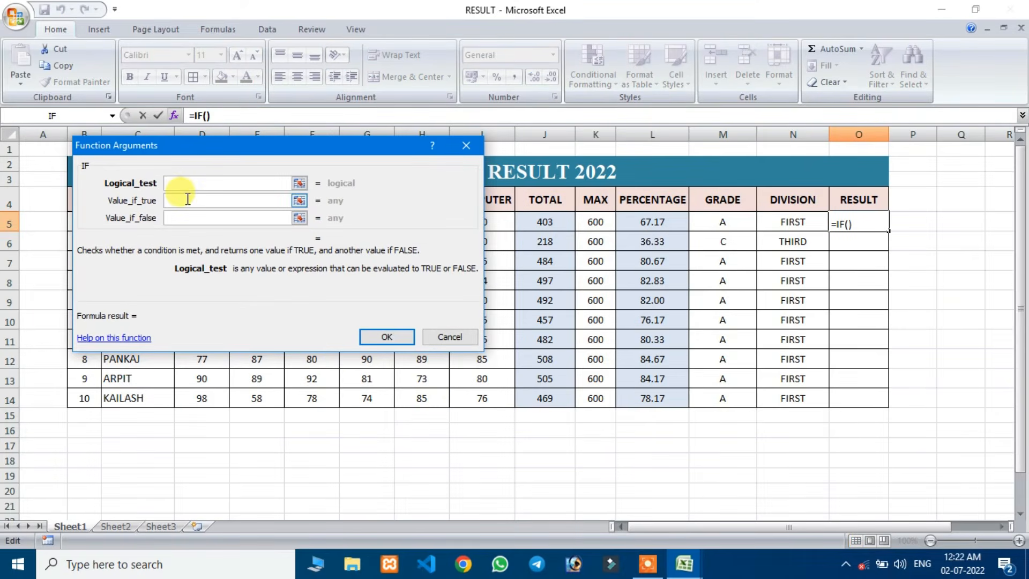
pyautogui.click(465, 145)
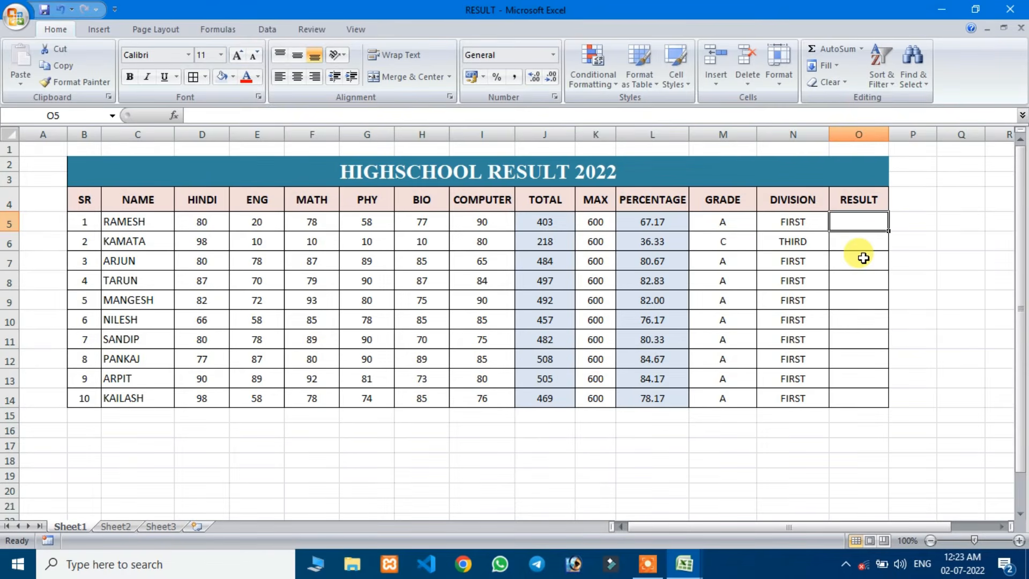
# Insert an IF function in O5 for the RESULT column with the logical test L5>=33
pyautogui.write('=IF')
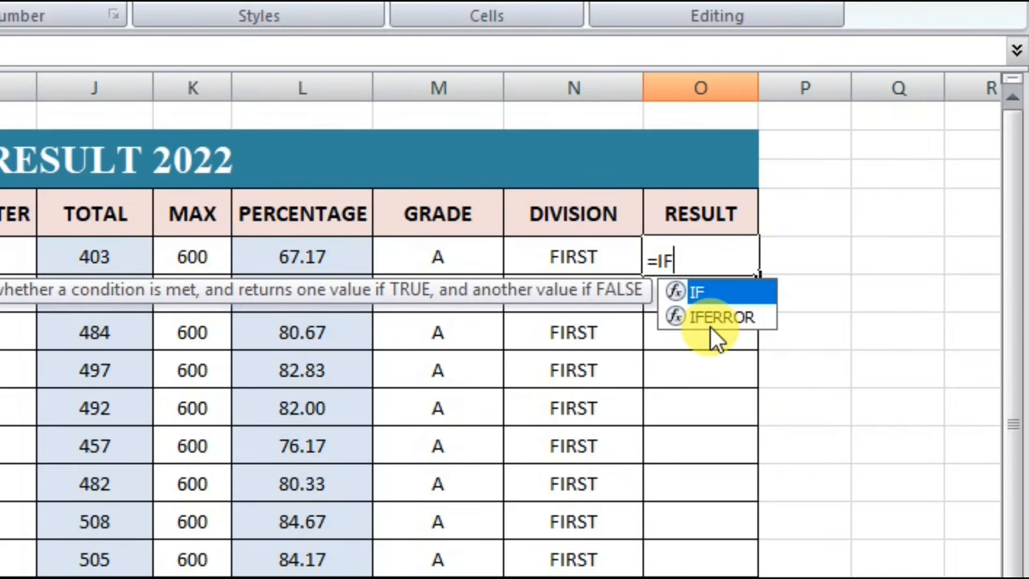
pyautogui.write('(')
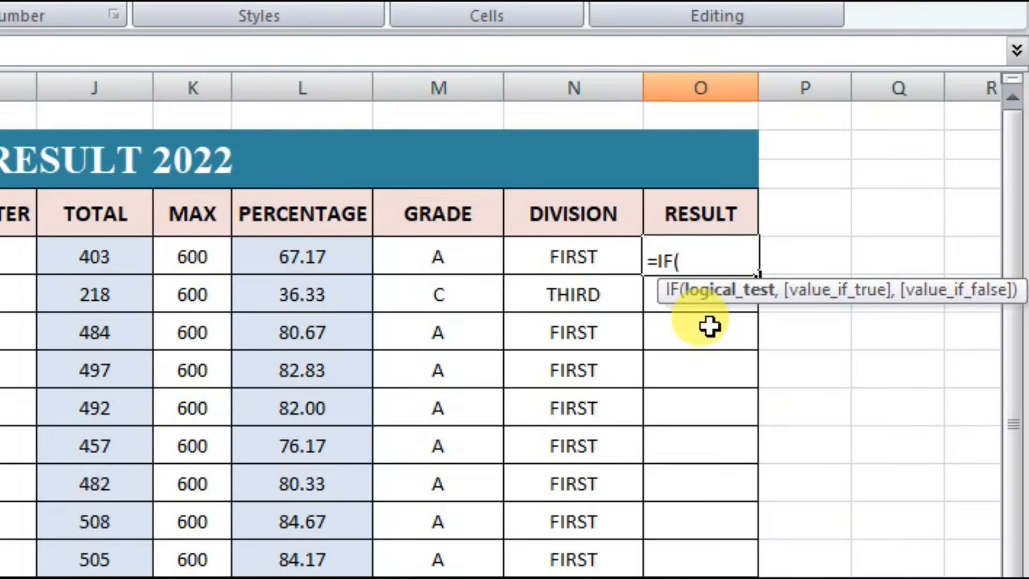
pyautogui.click(304, 263)
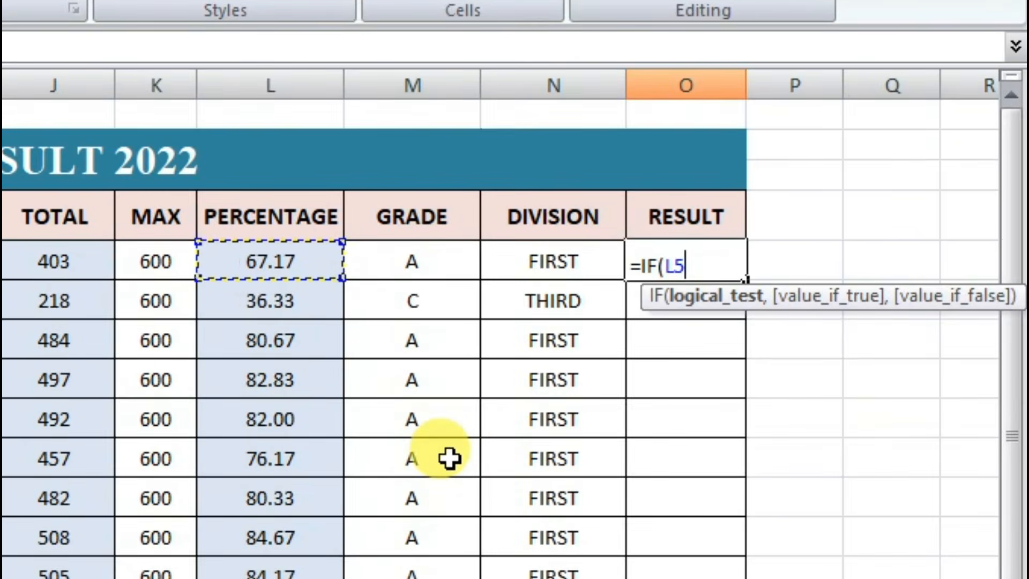
pyautogui.write('>')
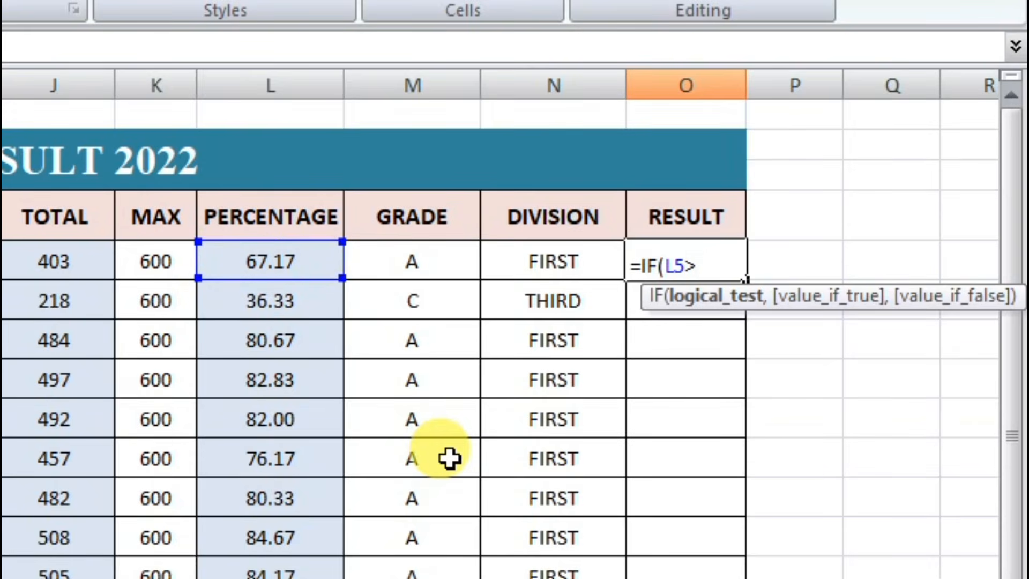
pyautogui.write('=33')
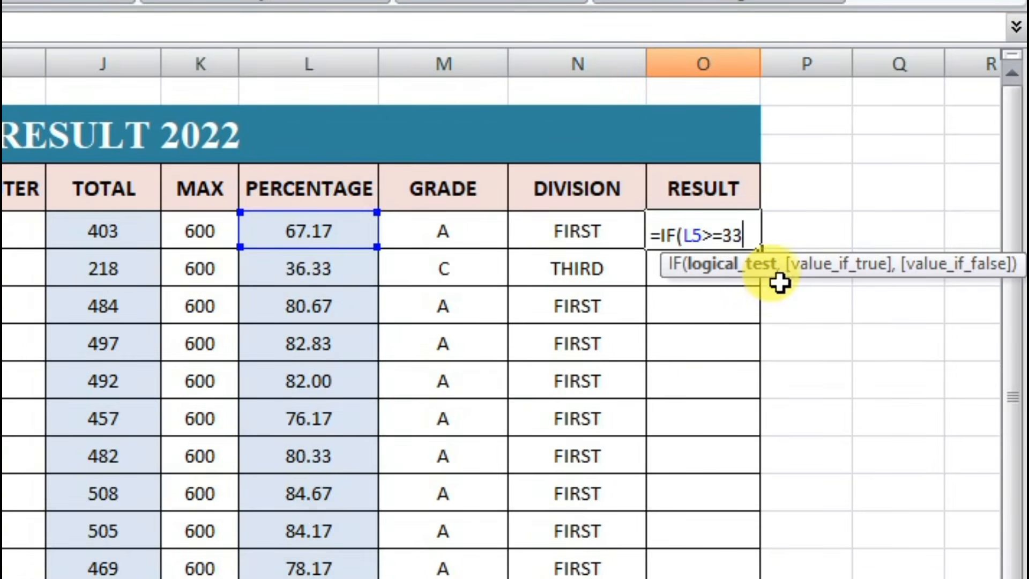
pyautogui.write(',')
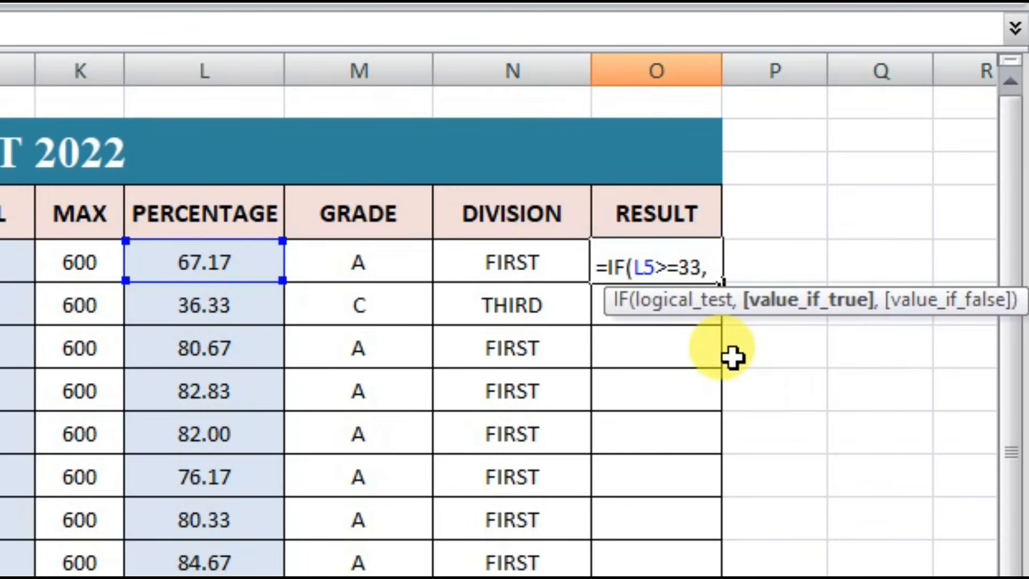
# Make the result formula return "PASS" when true and "FAIL" when false, and complete it
pyautogui.write('"')
pyautogui.write('PASS",')
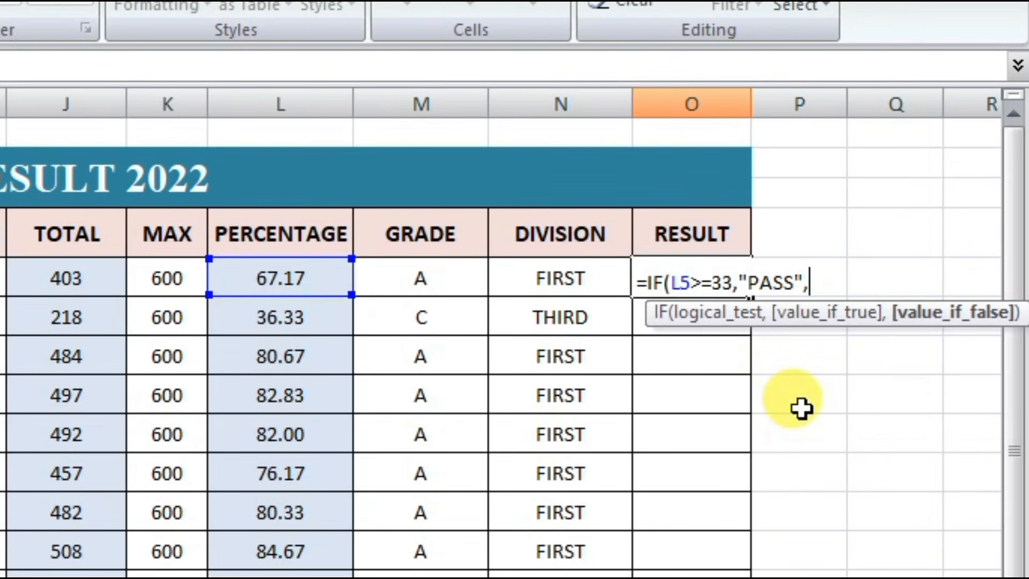
pyautogui.write('"')
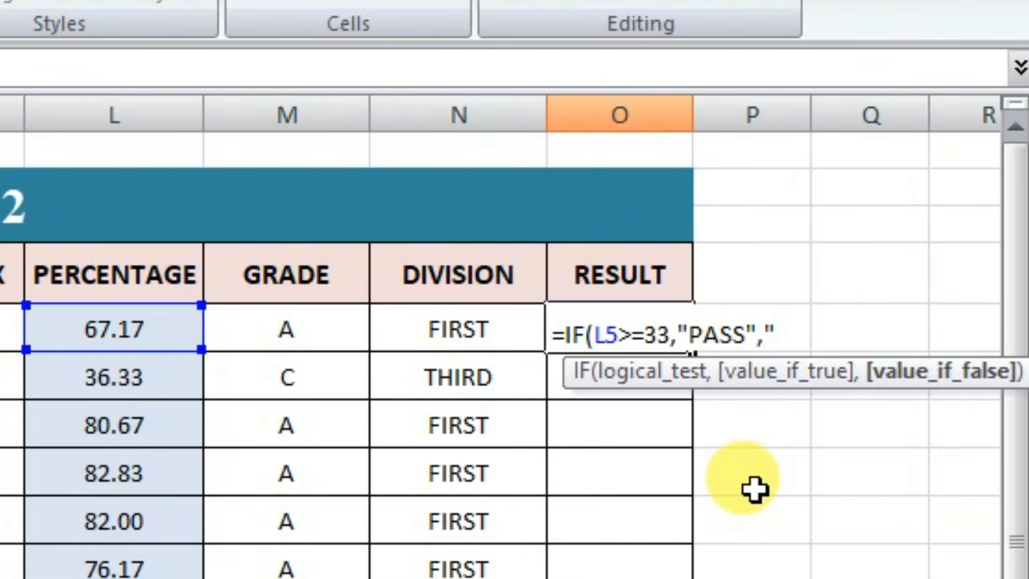
pyautogui.write('FAIL"')
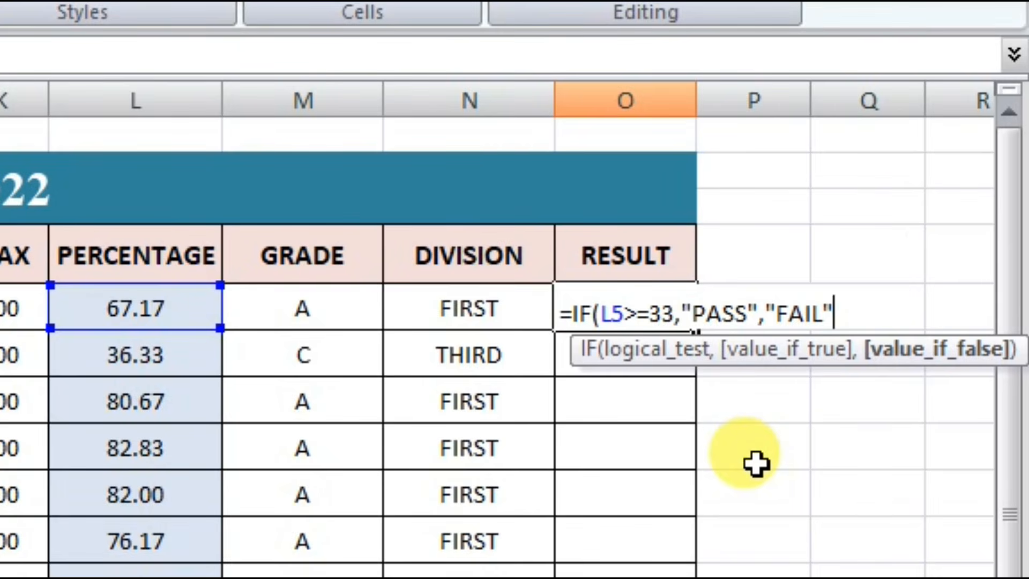
pyautogui.write(')')
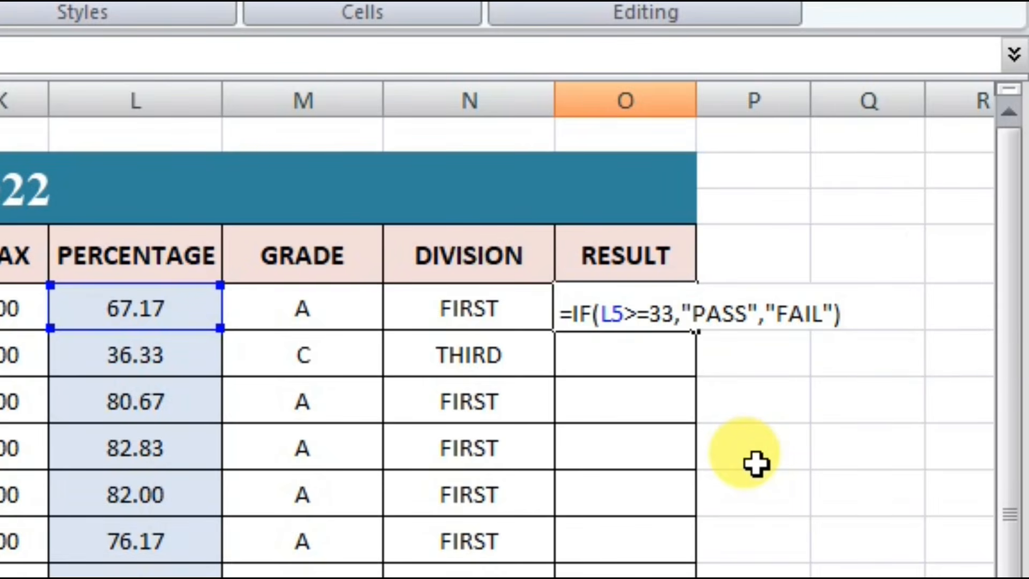
pyautogui.press('Return')
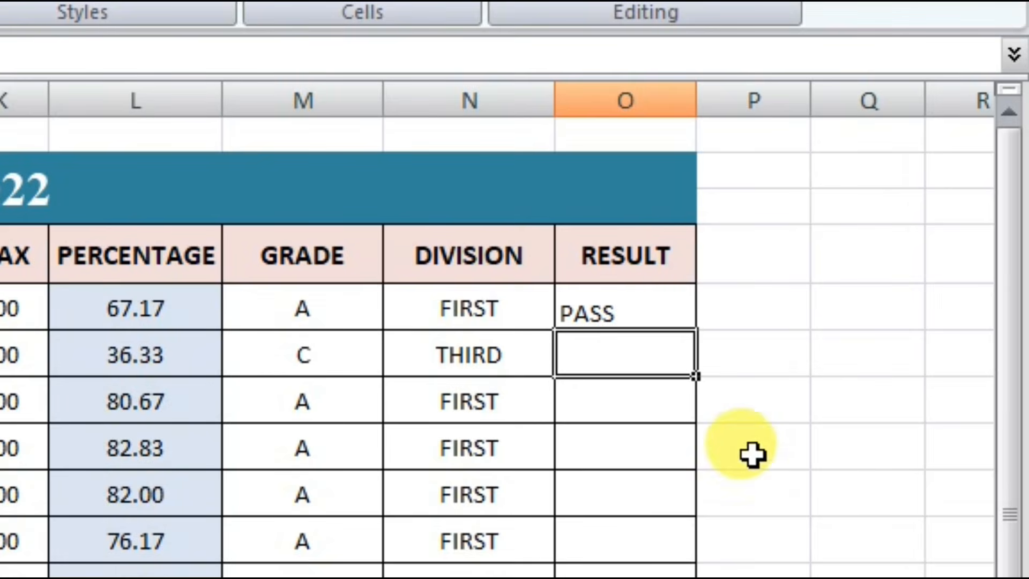
# Fill the result formula from O5 down to O14 and check the RESULT column's entries
pyautogui.click(578, 308)
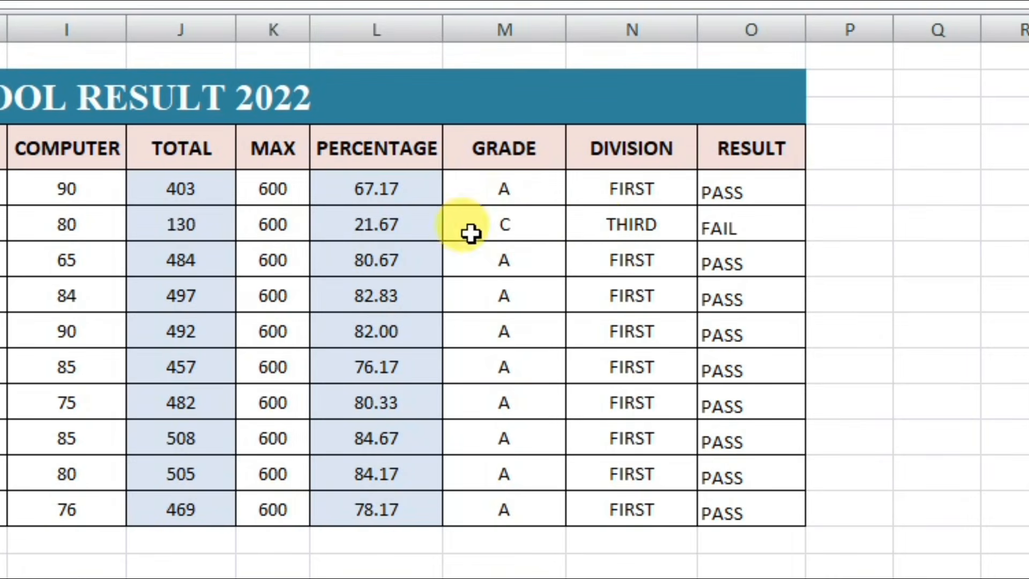
pyautogui.click(750, 226)
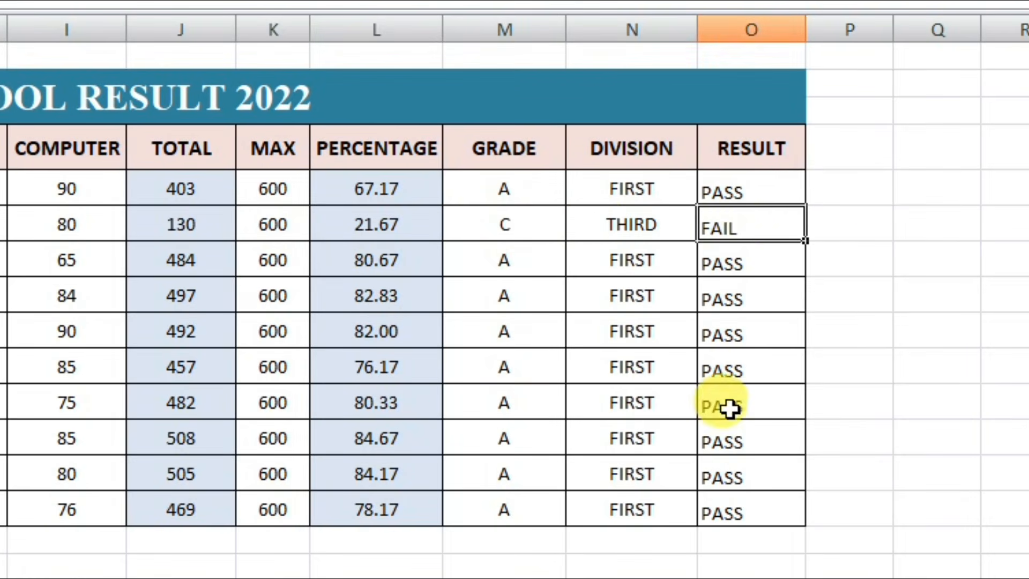
pyautogui.moveTo(770, 203); pyautogui.dragTo(783, 506)
pyautogui.click(881, 531)
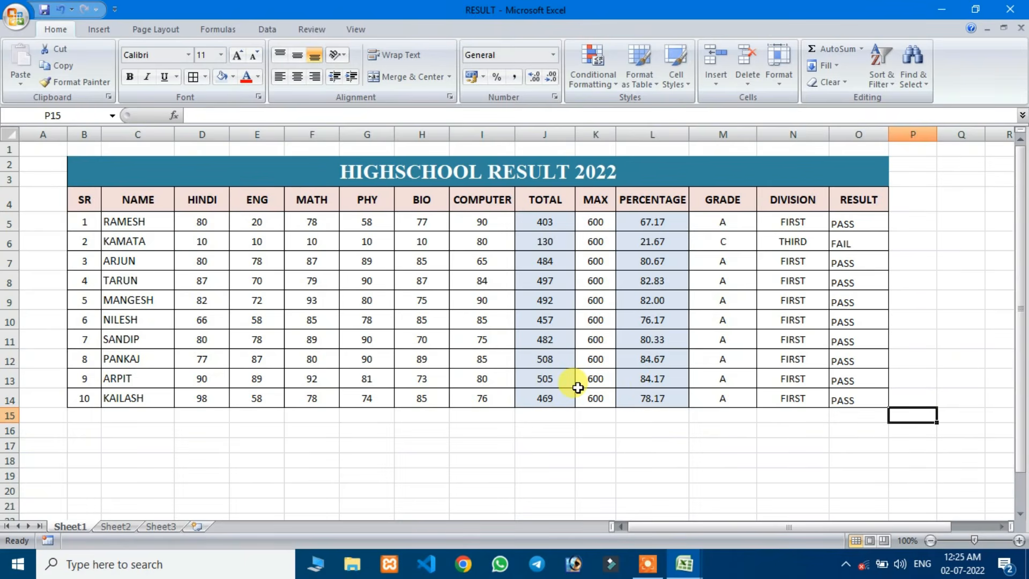